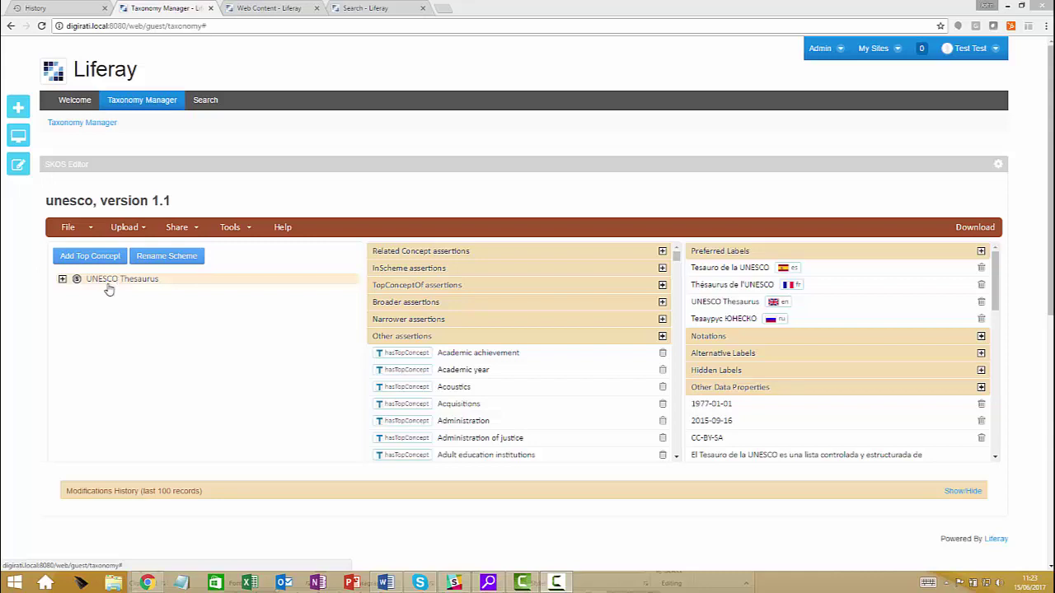
Step: Expand the UNESCO Thesaurus and its Economics concept, and review that concept's narrower concepts, assertions and labels
click(63, 280)
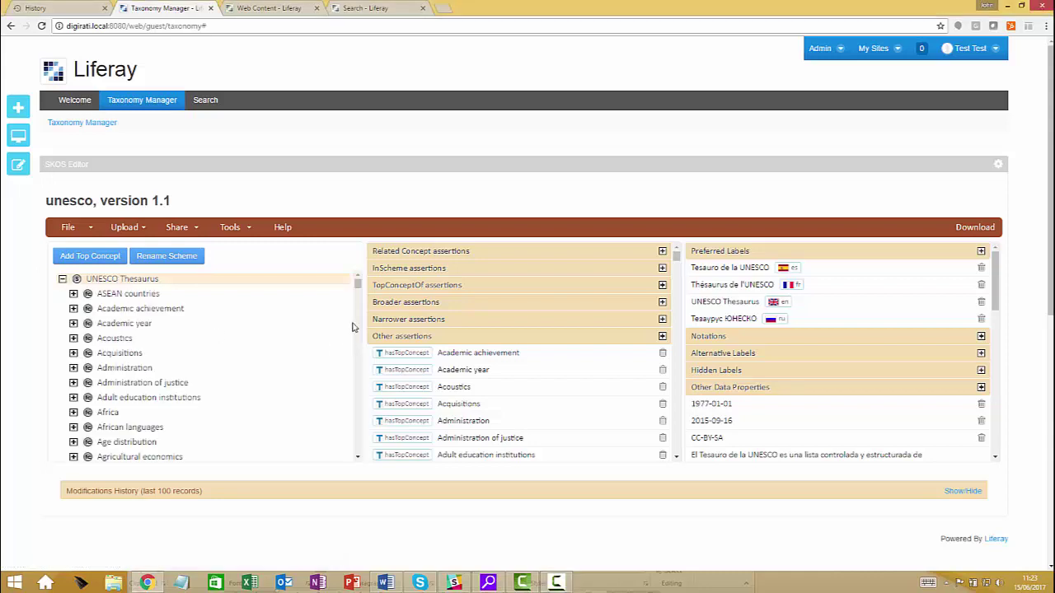
drag(358, 286, 355, 331)
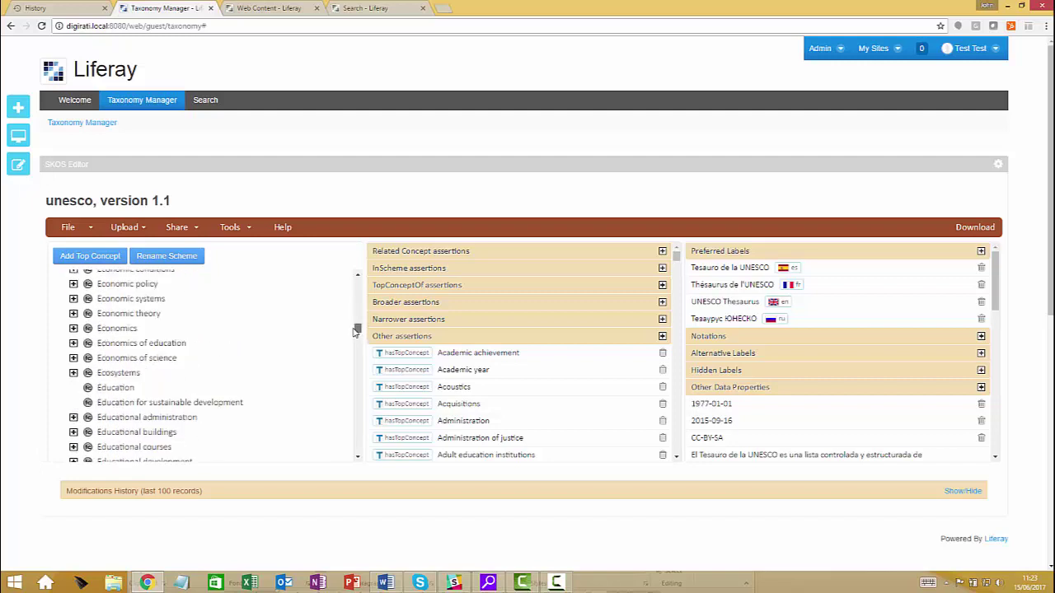
click(117, 329)
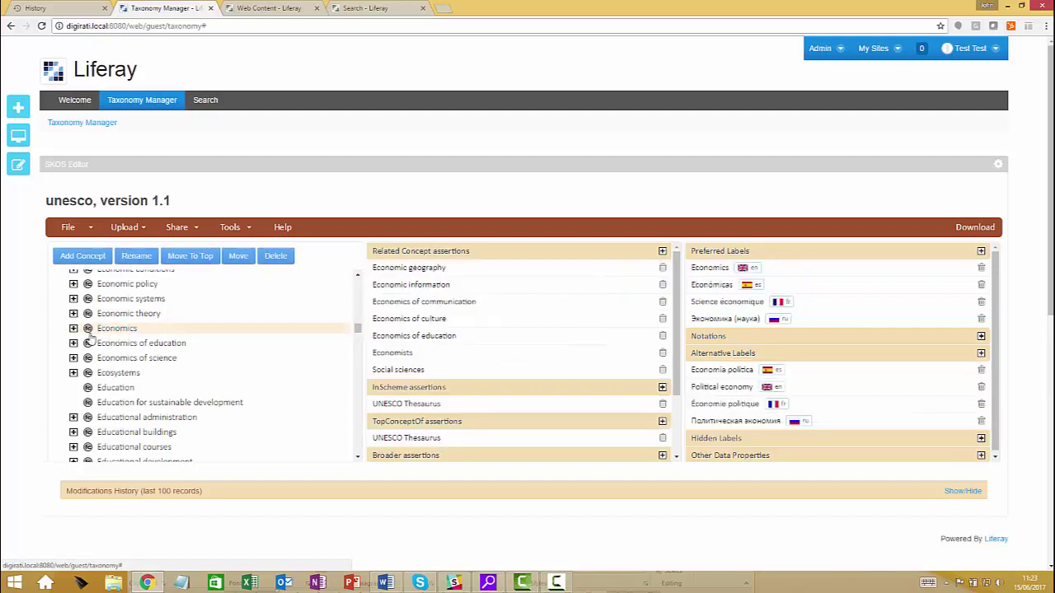
click(73, 328)
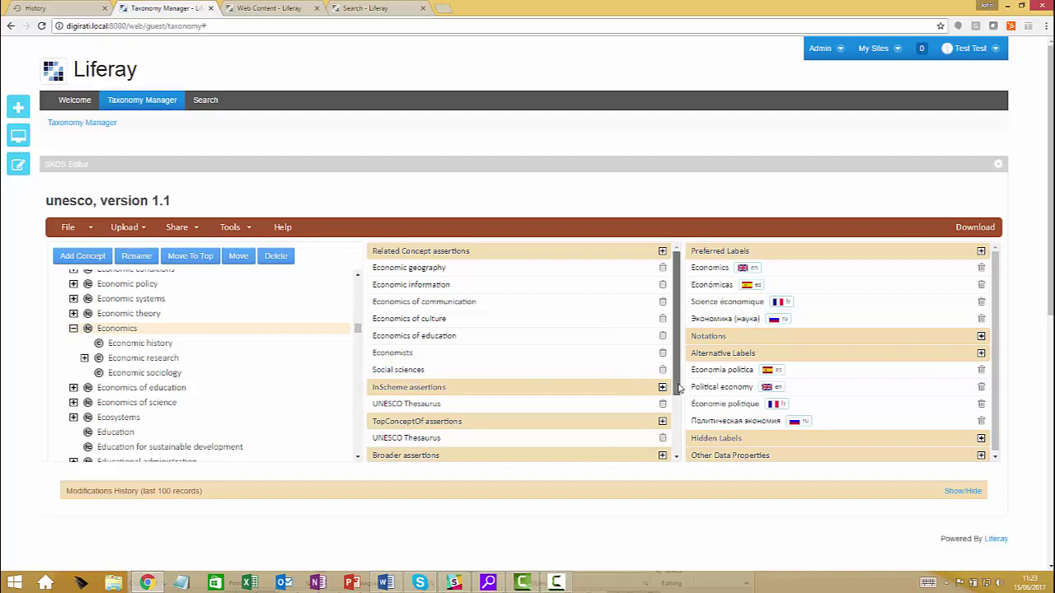
mouse_move(679, 387)
mouse_down()
mouse_move(670, 443)
mouse_move(664, 370)
mouse_move(674, 379)
mouse_up()
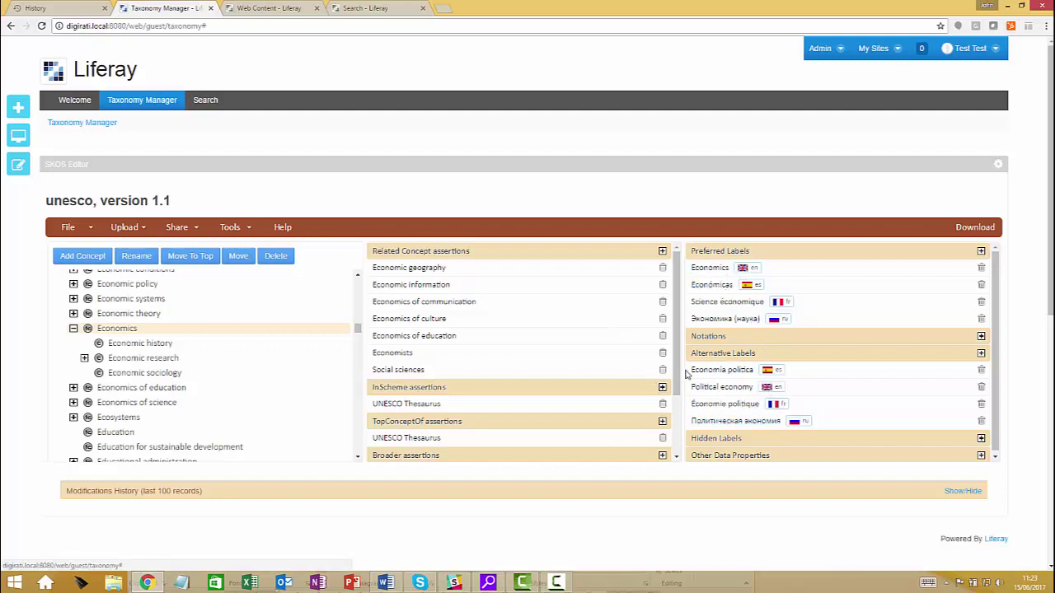
drag(677, 383, 679, 389)
scroll(393, 368, down, 1)
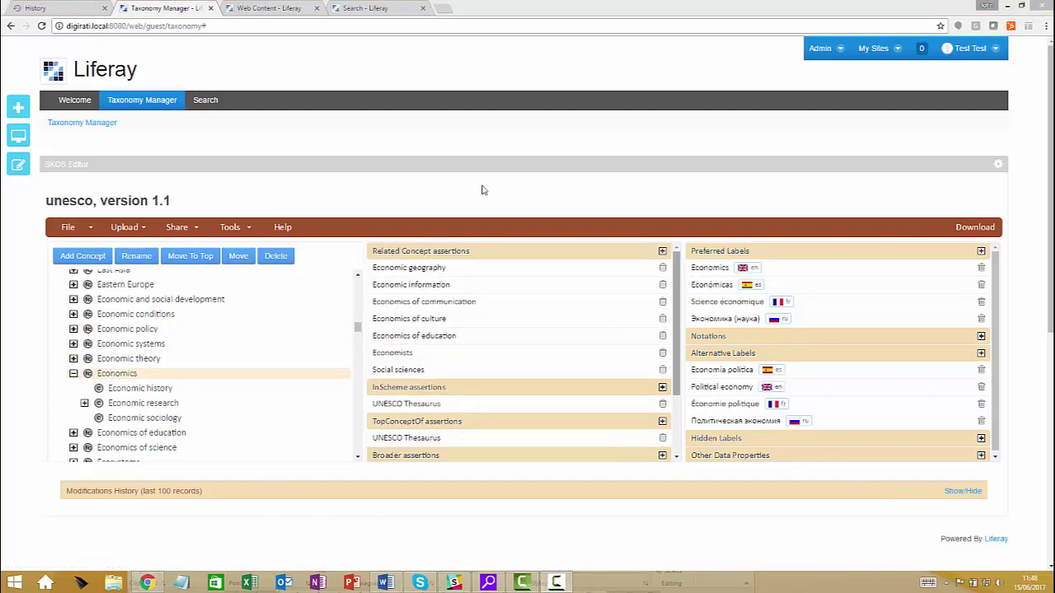
Step: Review the articles and their tags in the site's Web Content list
click(256, 7)
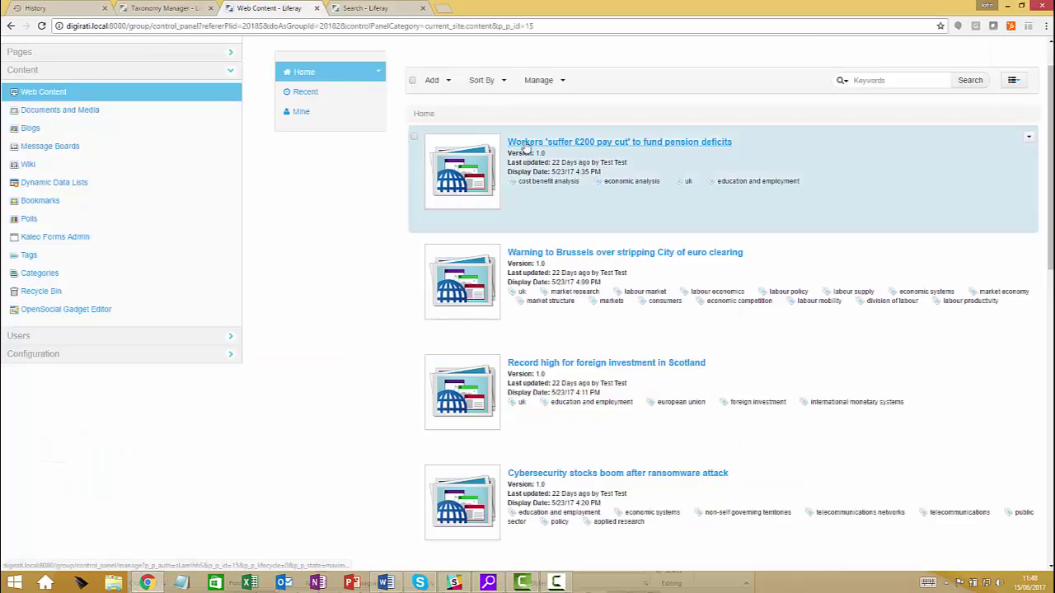
drag(1050, 220, 1049, 132)
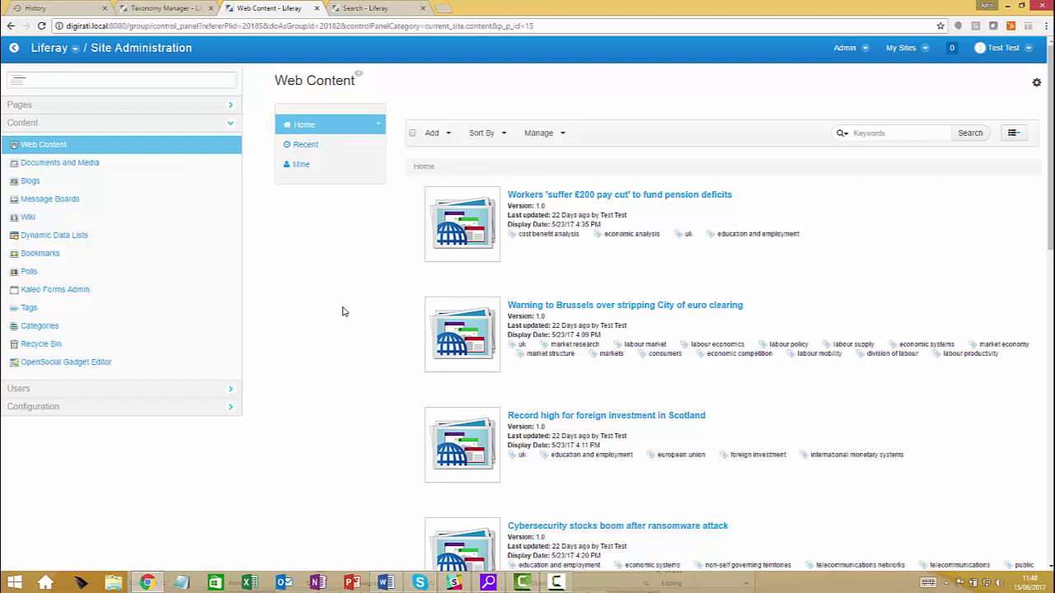
Step: Search the site for "markets" across everything on the Search page and look through the results and tag facets
click(382, 7)
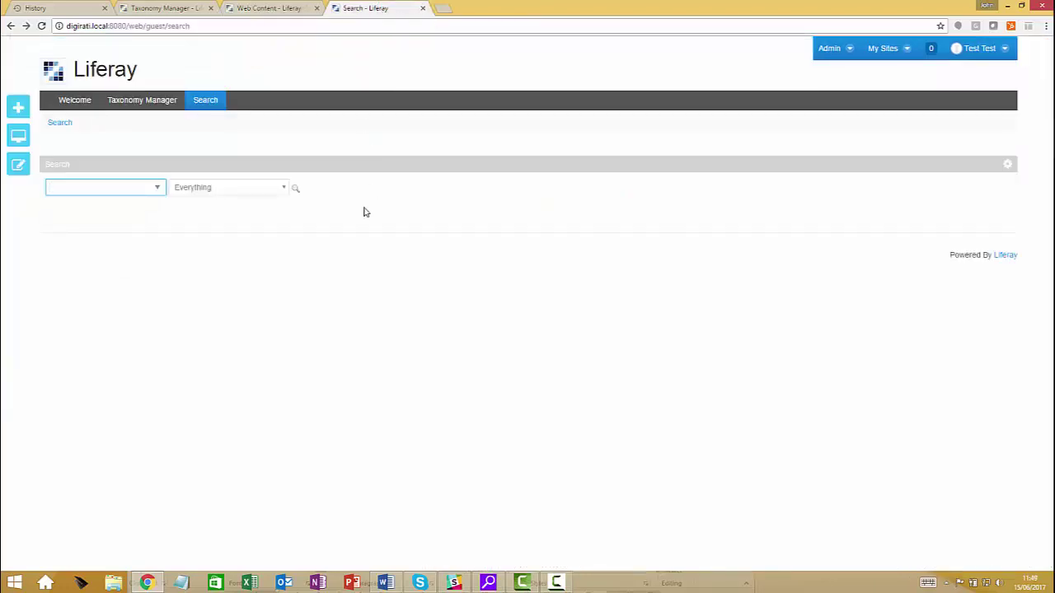
click(101, 188)
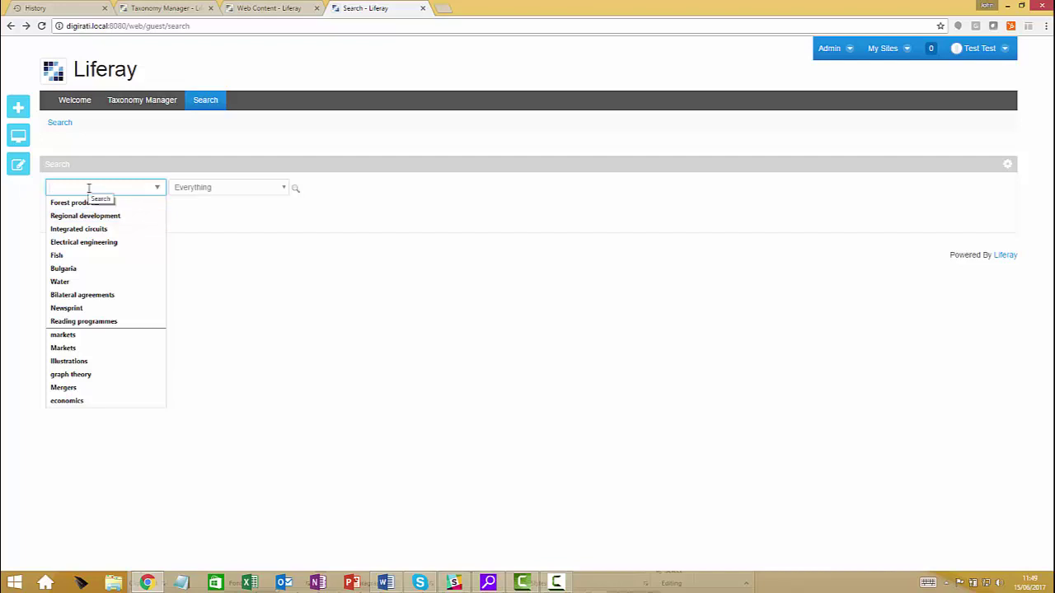
text(mar)
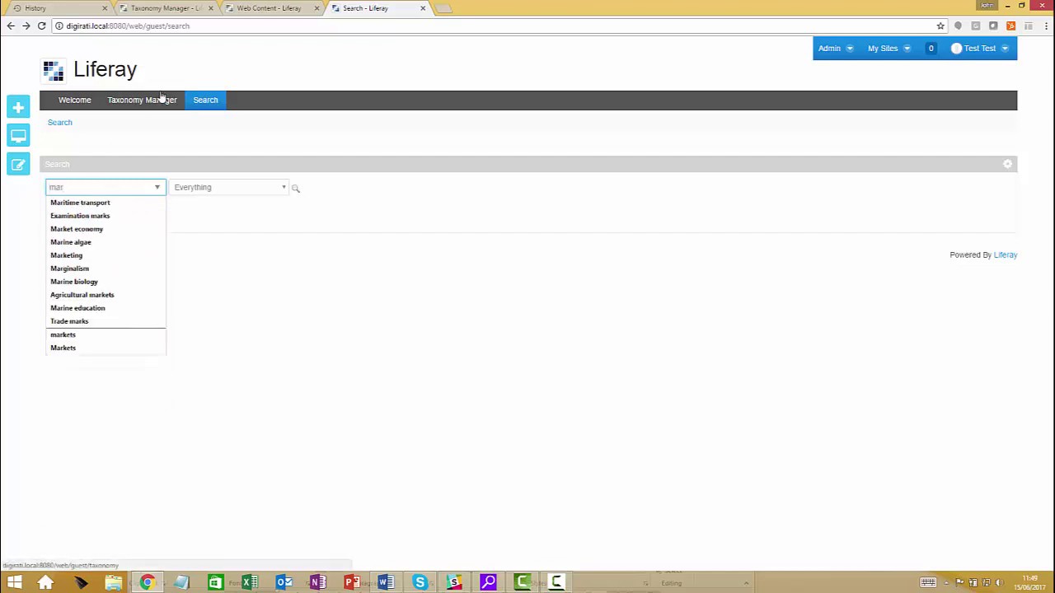
text(ke)
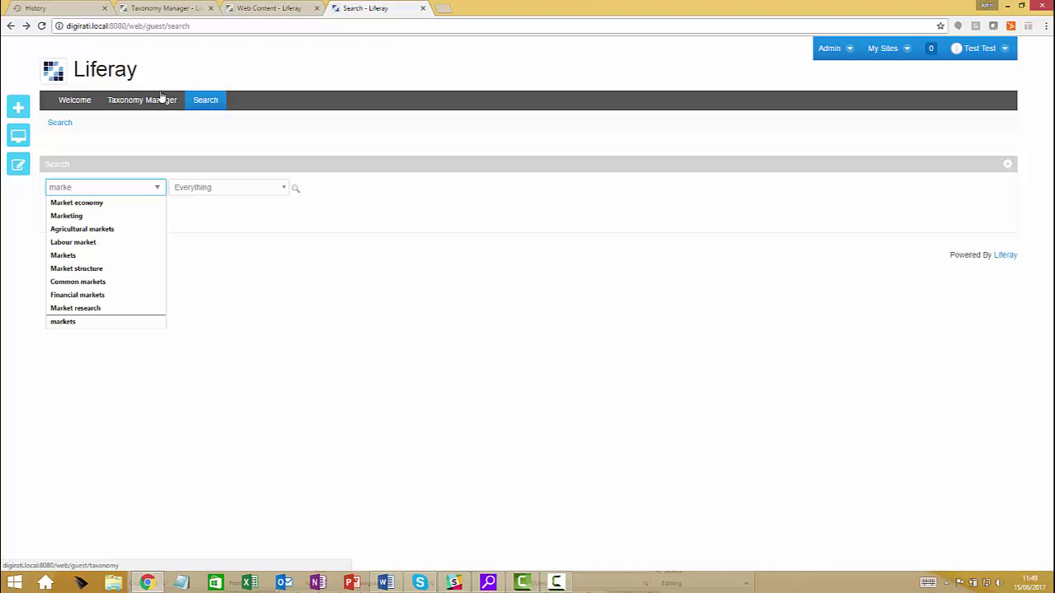
text(s)
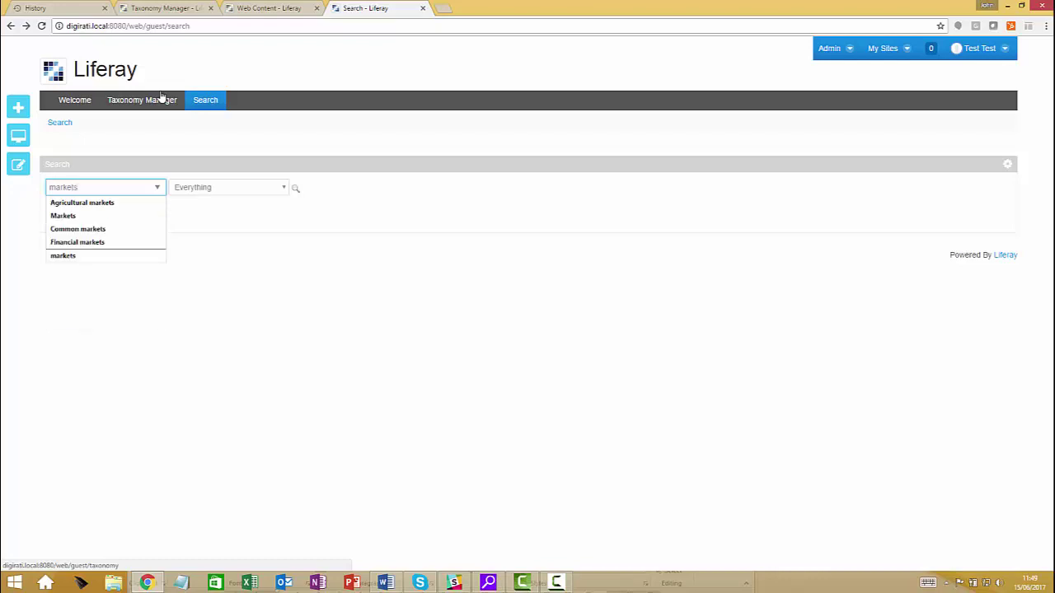
click(295, 190)
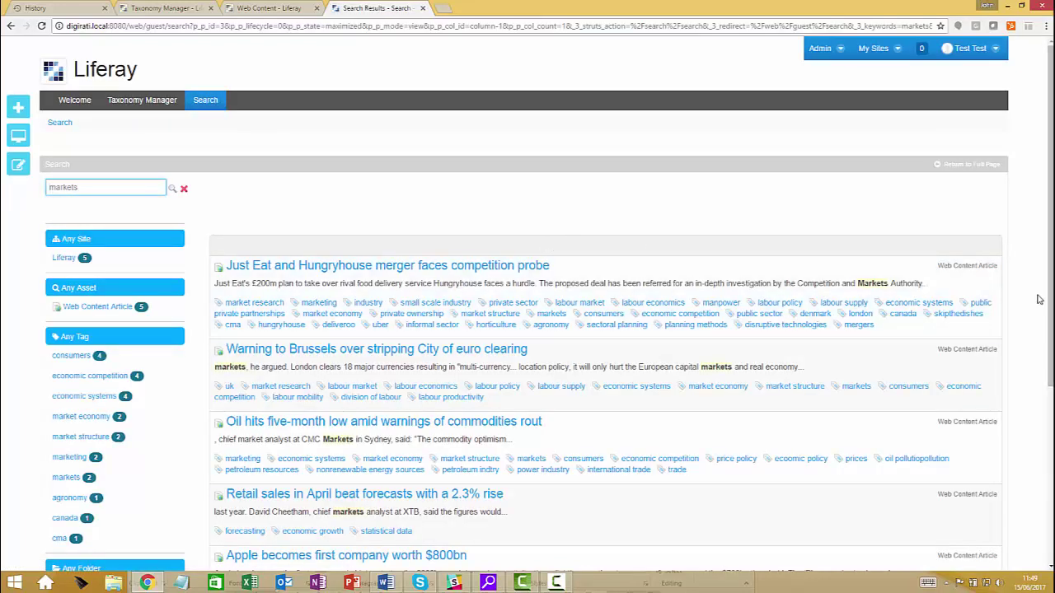
drag(1048, 320, 1048, 354)
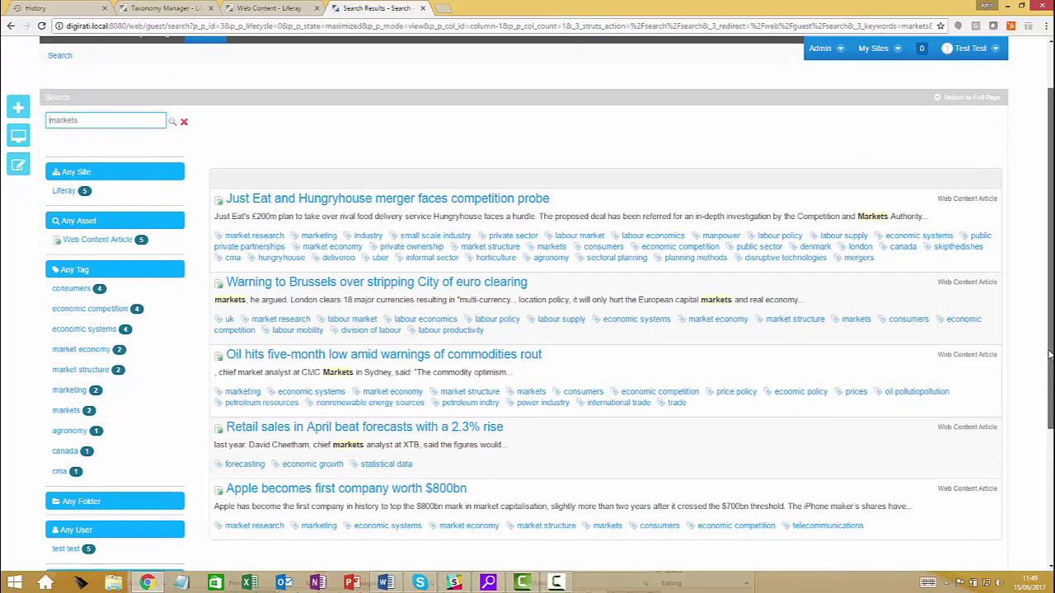
drag(1049, 354, 1048, 371)
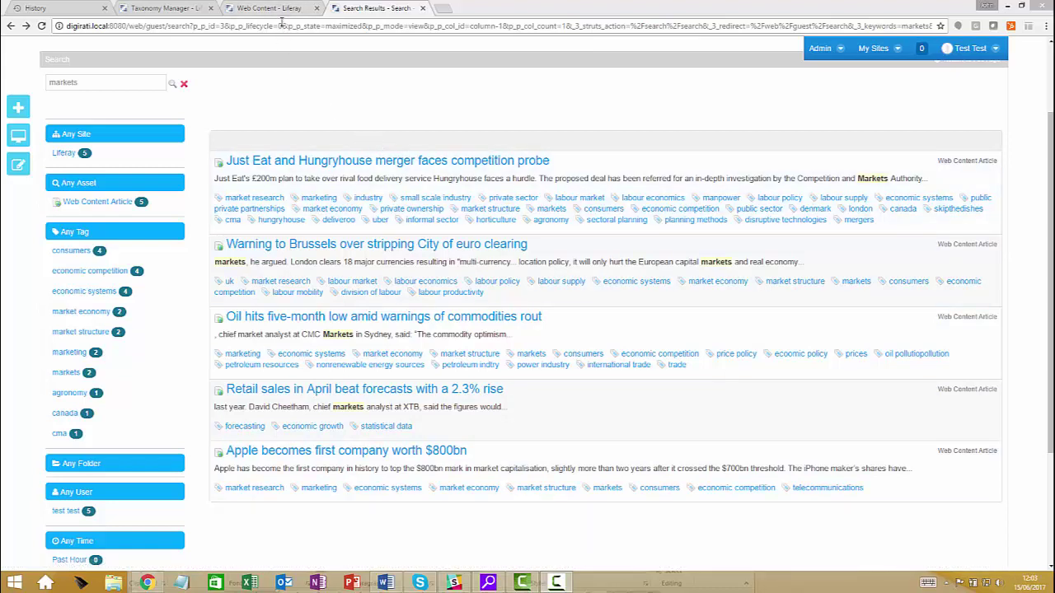
Step: Open the Web Content article "Just Eat and Hungryhouse merger faces competition probe" for editing
click(284, 9)
mouse_move(358, 75)
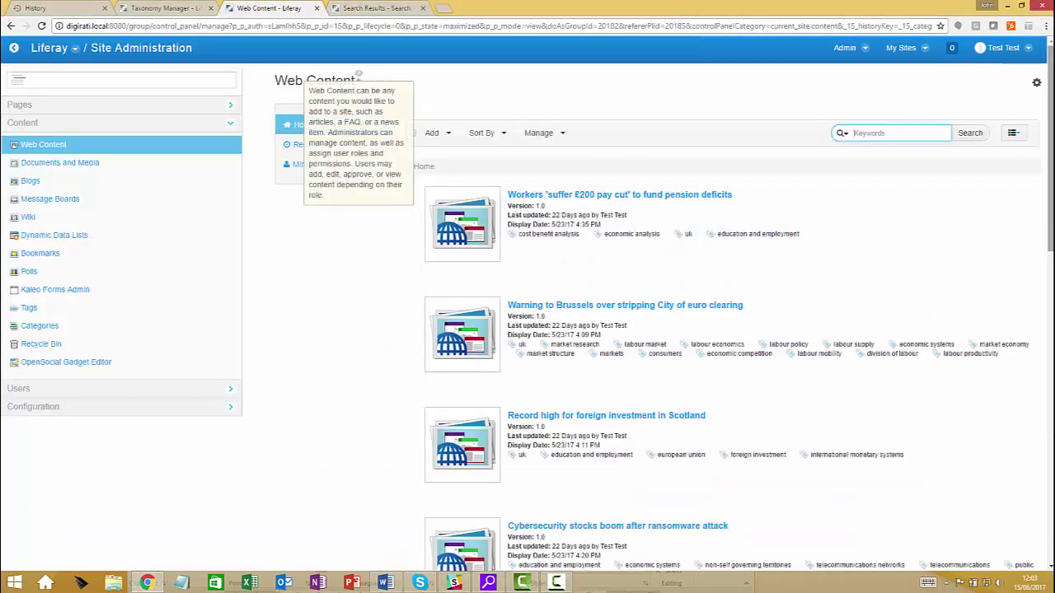
drag(1049, 210, 1031, 528)
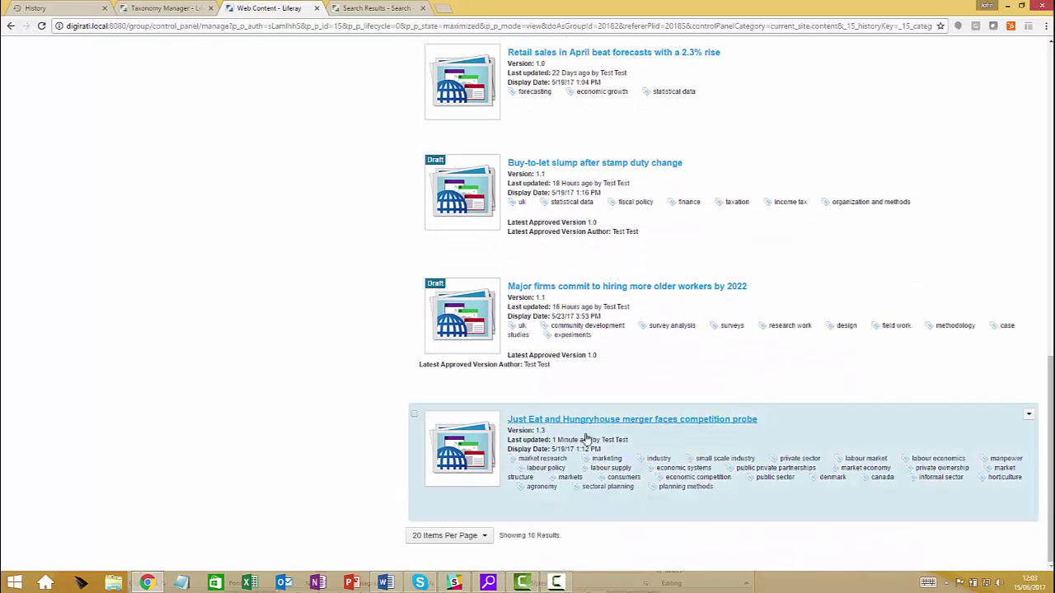
click(675, 421)
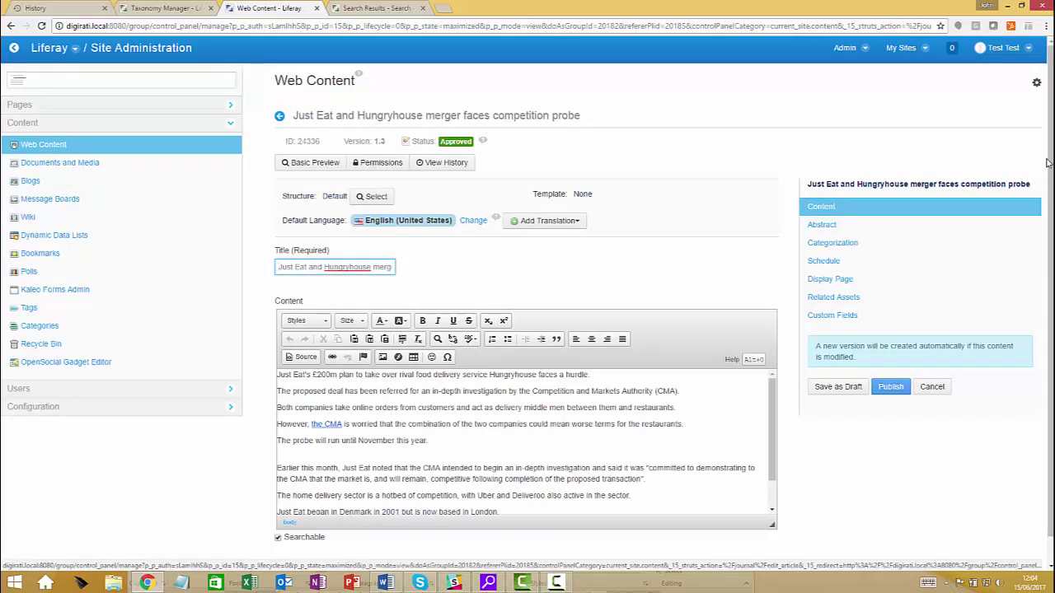
drag(1051, 130, 1038, 268)
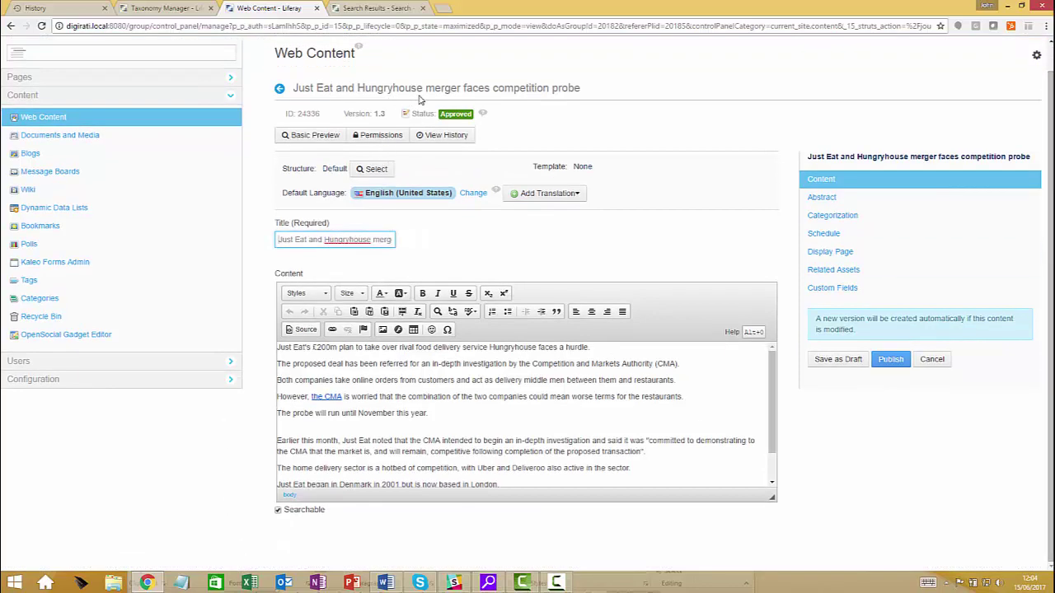
Step: Generate suggested concepts in the article's categorization and review the taxonomy matches and the new suggestions
click(841, 217)
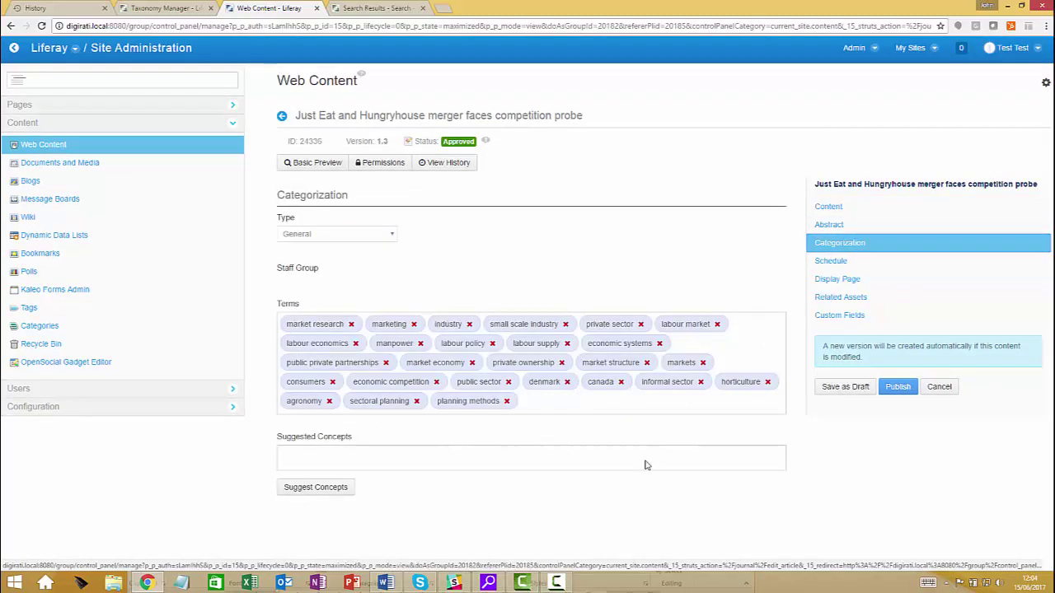
click(335, 491)
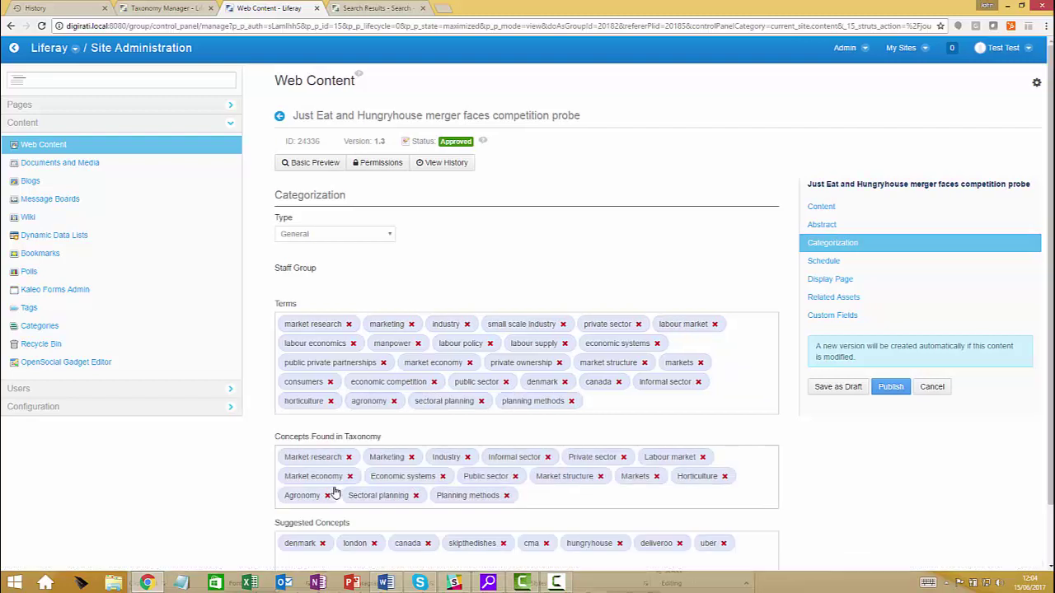
scroll(1049, 366, down, 1)
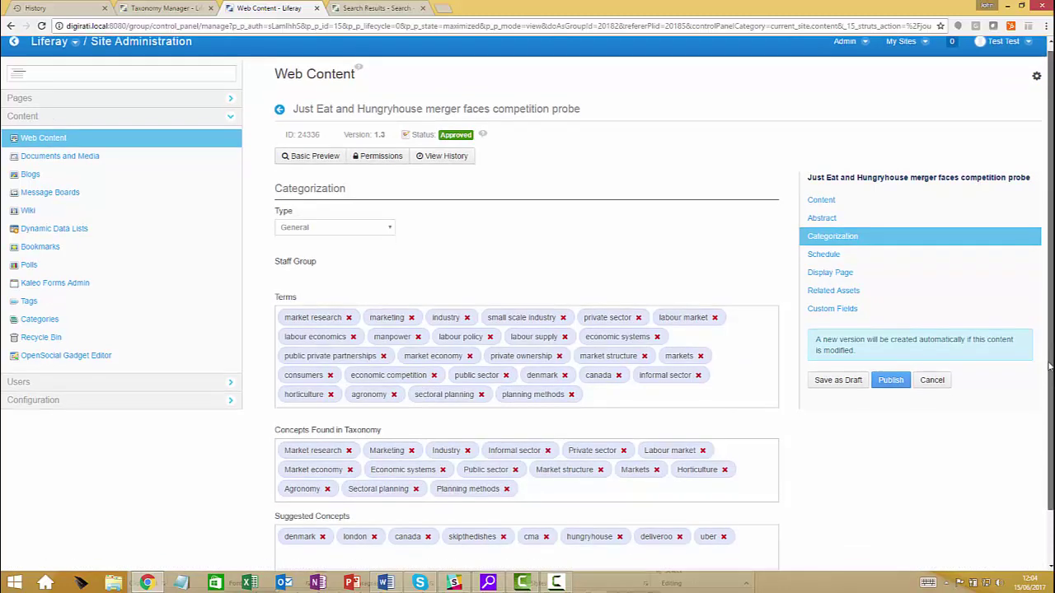
scroll(1050, 366, down, 2)
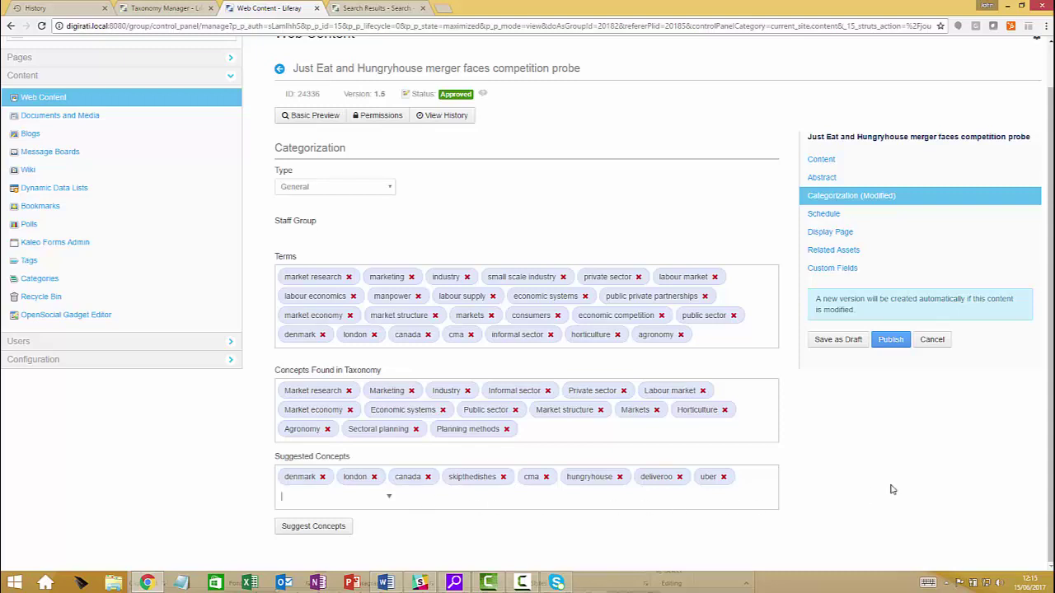
text(mer)
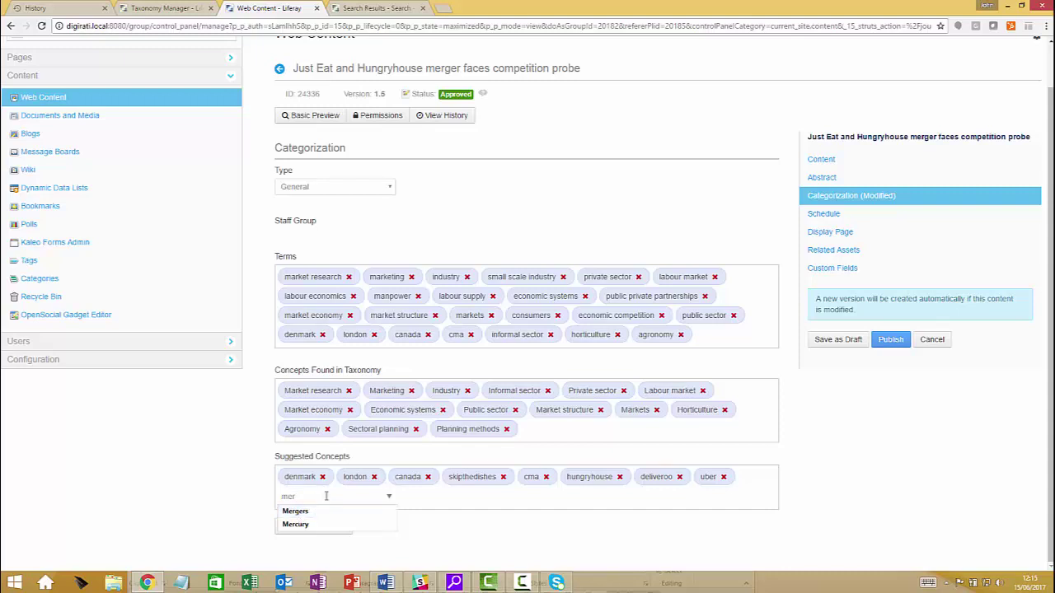
key(BackSpace)
key(BackSpace)
key(BackSpace)
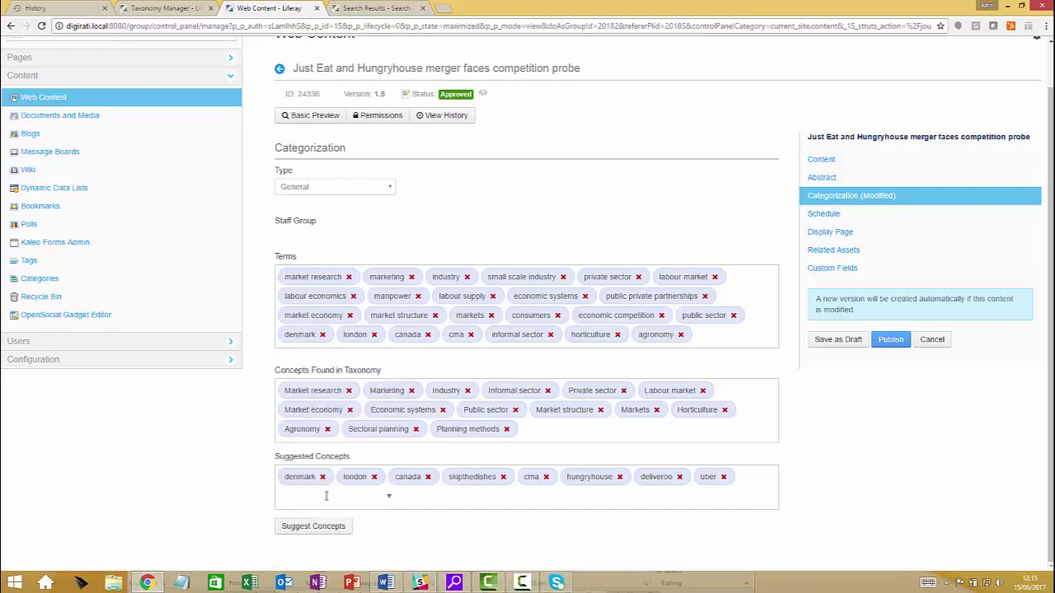
Step: Add "disruptive technholgies" as a new concept in the article's Suggested Concepts
text(di)
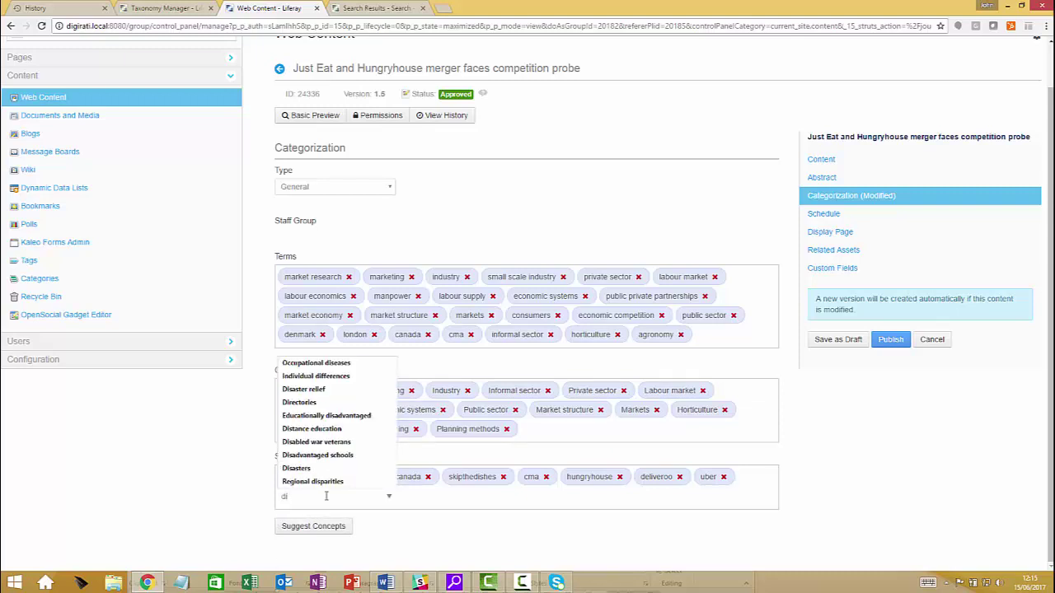
text(s)
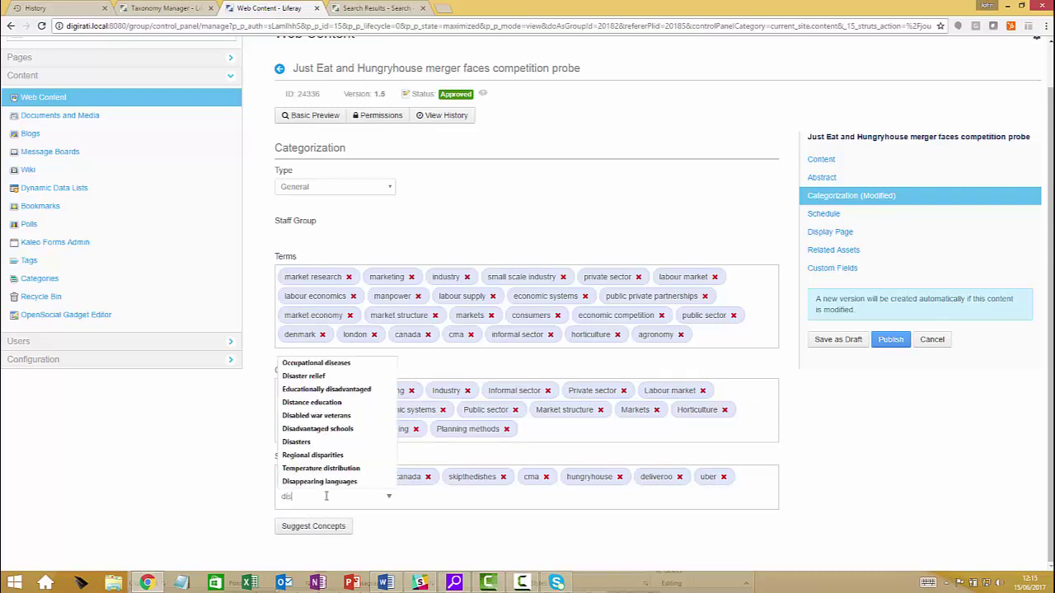
text(r)
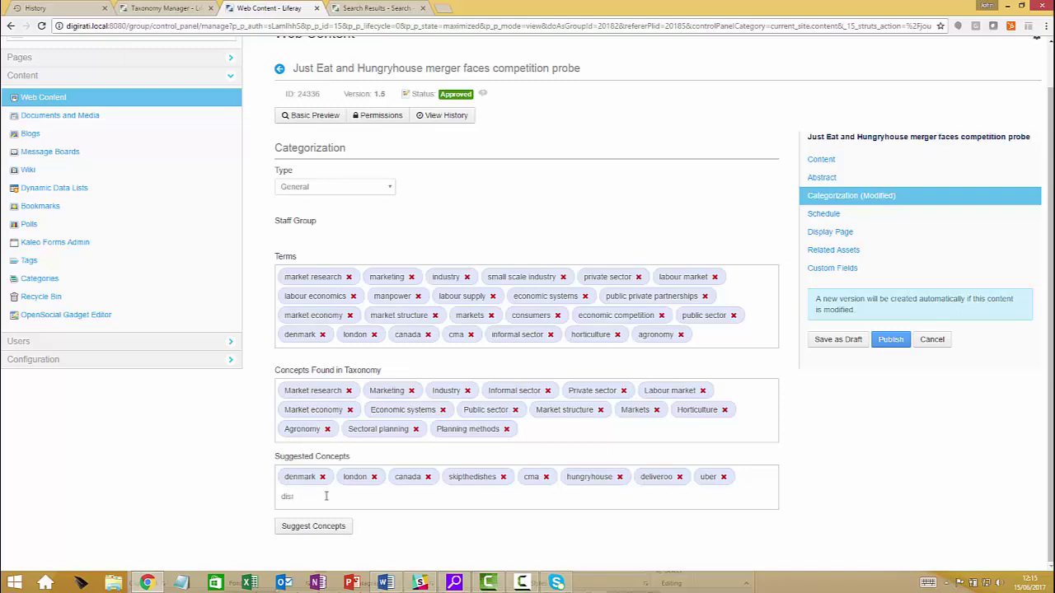
text(uptive technhologies)
click(329, 497)
text(chnholgies)
key(Return)
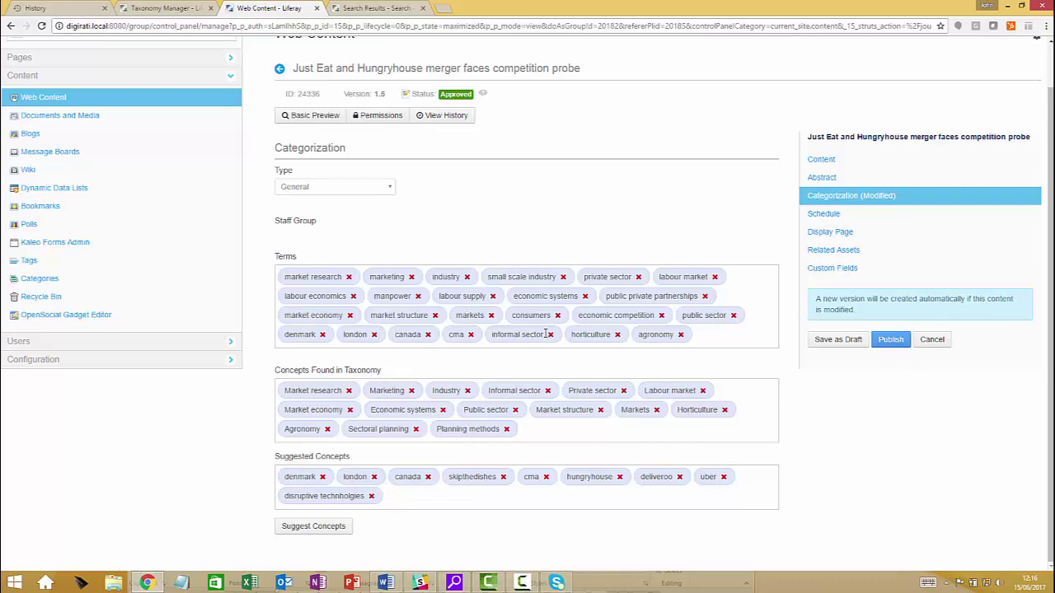
Step: Publish the article and check its updated tags at the end of the Web Content list
click(890, 341)
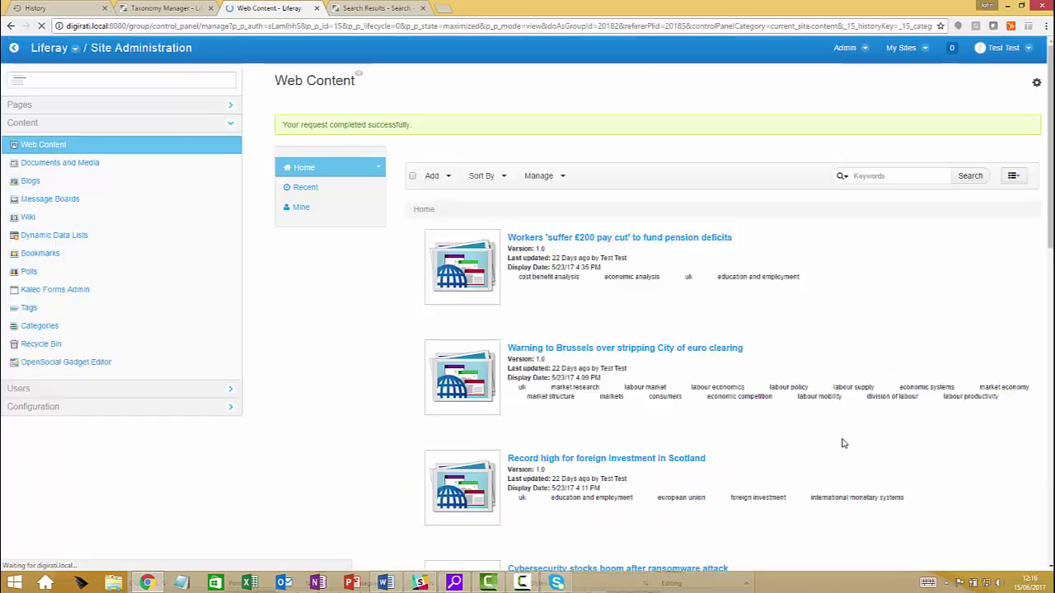
scroll(1034, 433, down, 8)
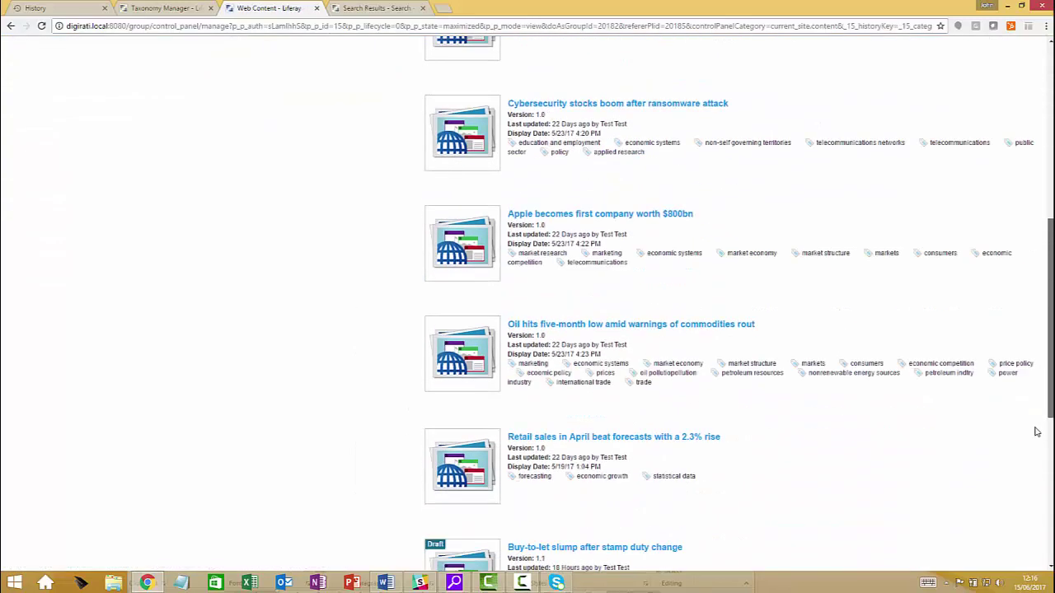
scroll(1026, 492, down, 3)
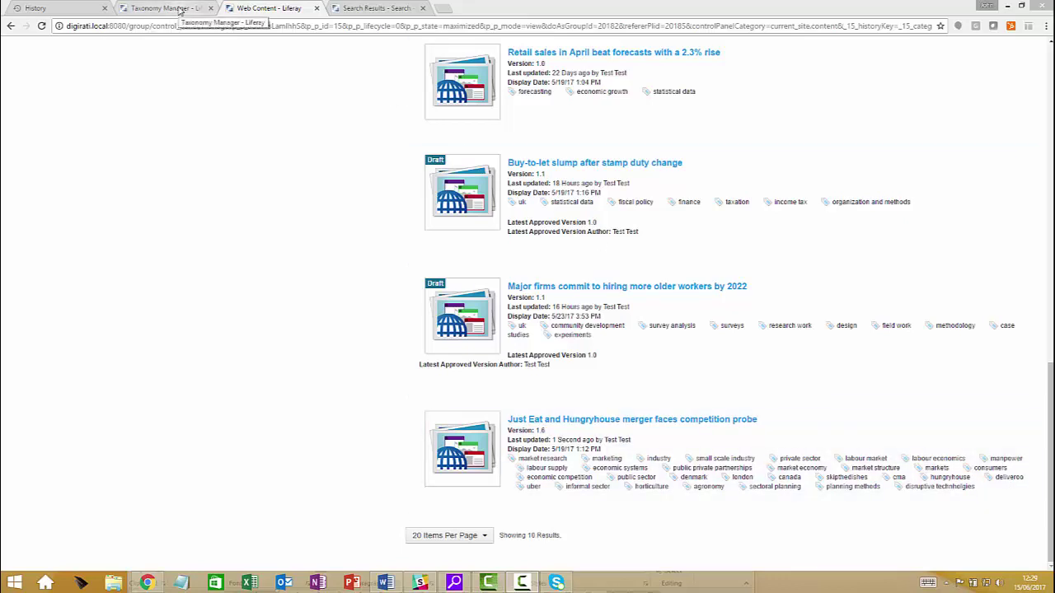
Step: In the Taxonomy Manager, expand the "unassigned" concept at the end of the UNESCO Thesaurus and view its narrower concepts
click(179, 10)
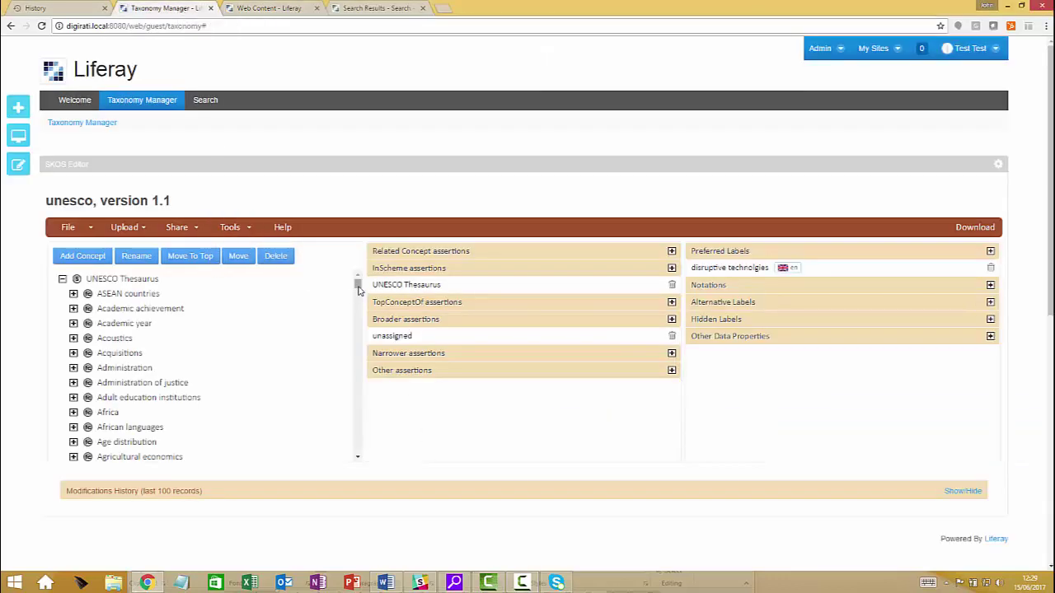
drag(358, 286, 343, 464)
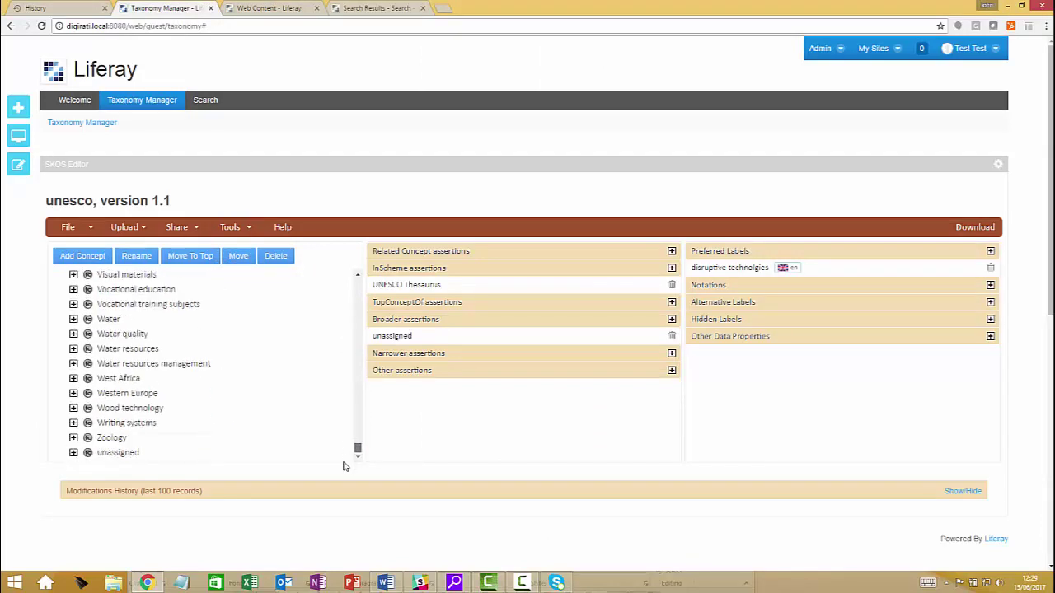
click(74, 453)
drag(358, 449, 357, 464)
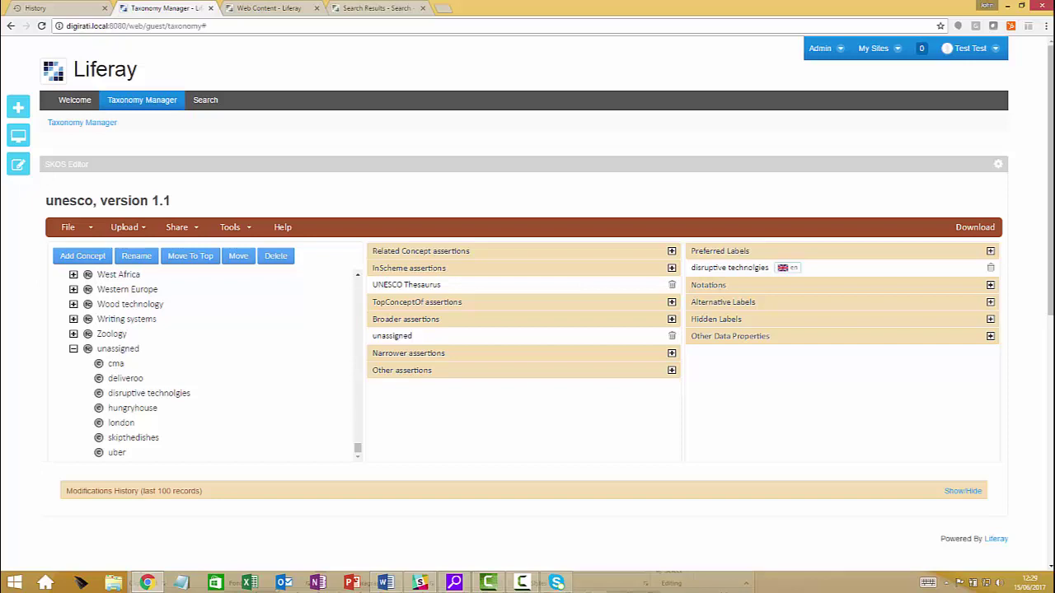
click(243, 349)
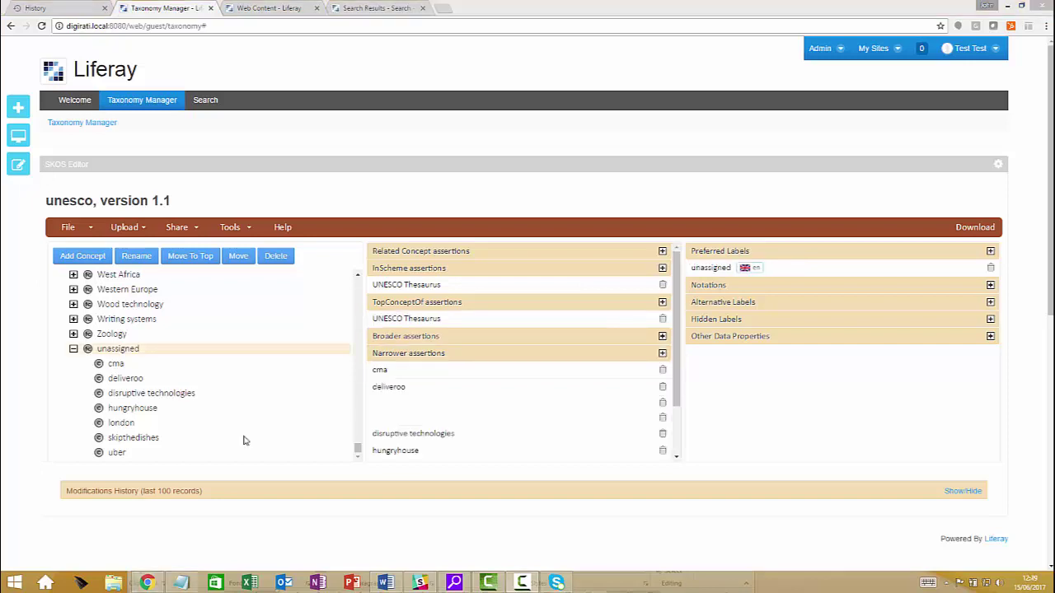
Step: Move the concept "disruptive technologies" from "unassigned" to the new parent concept "Economic analysis" and save
click(169, 397)
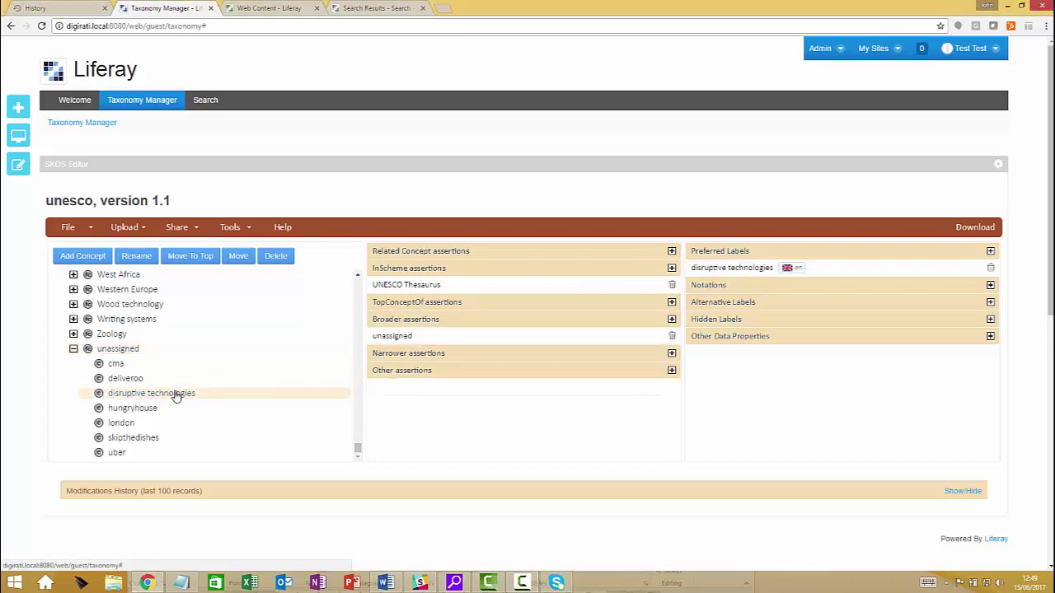
click(242, 257)
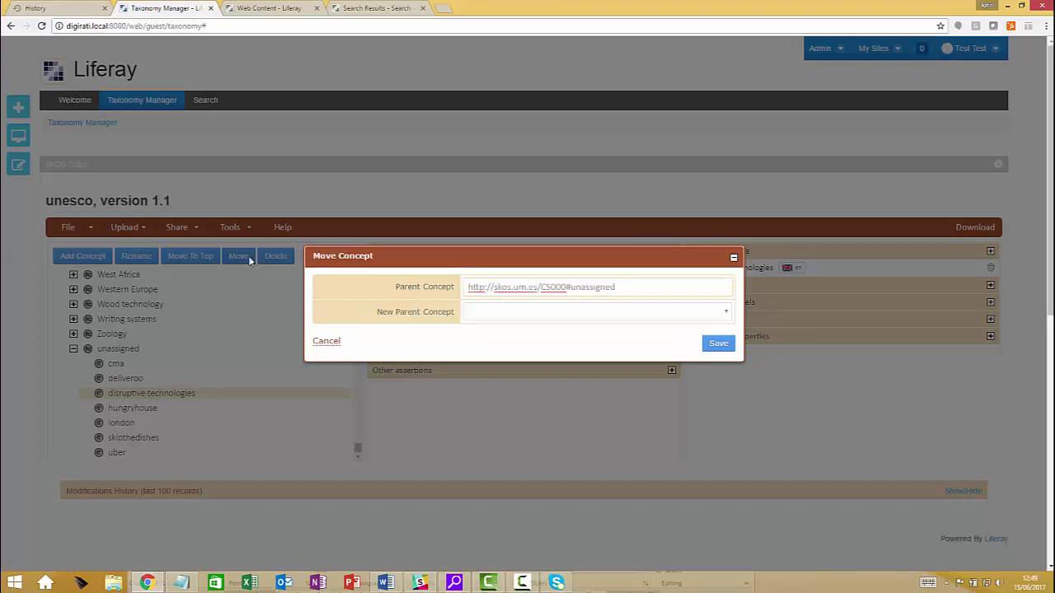
click(512, 318)
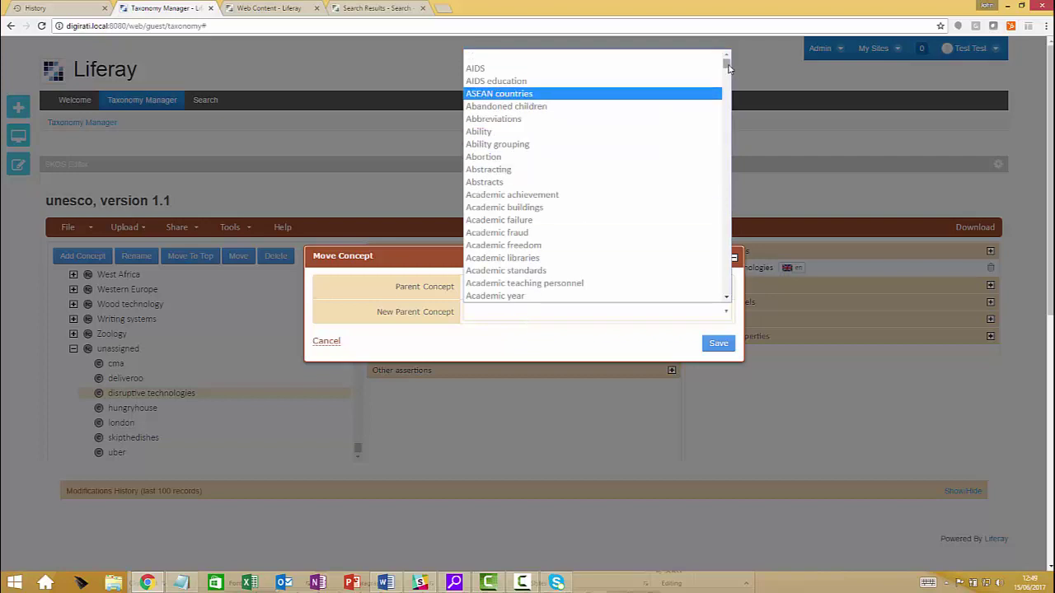
drag(727, 67, 727, 126)
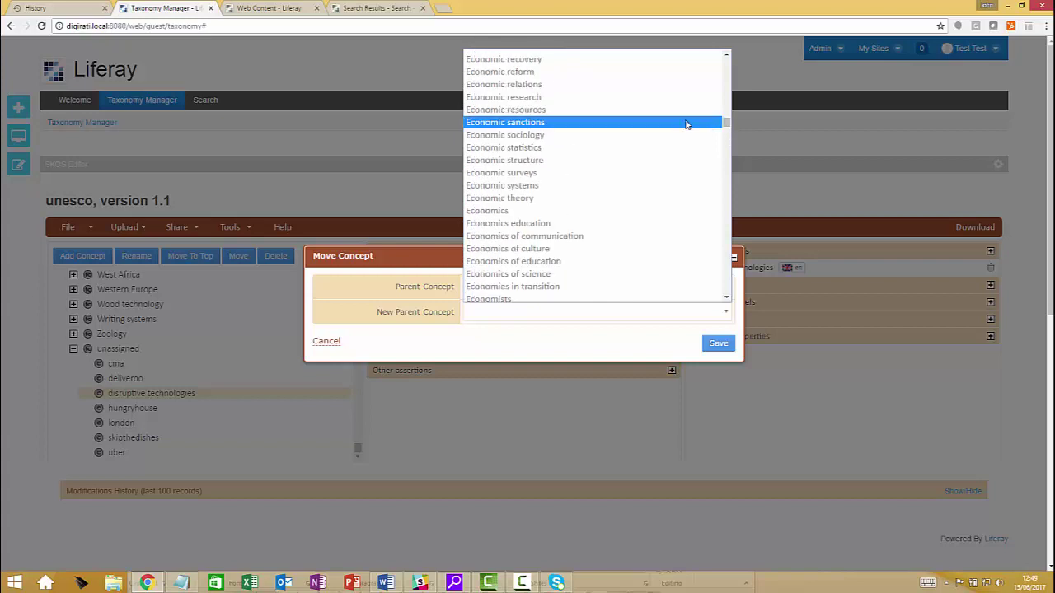
drag(726, 122, 726, 122)
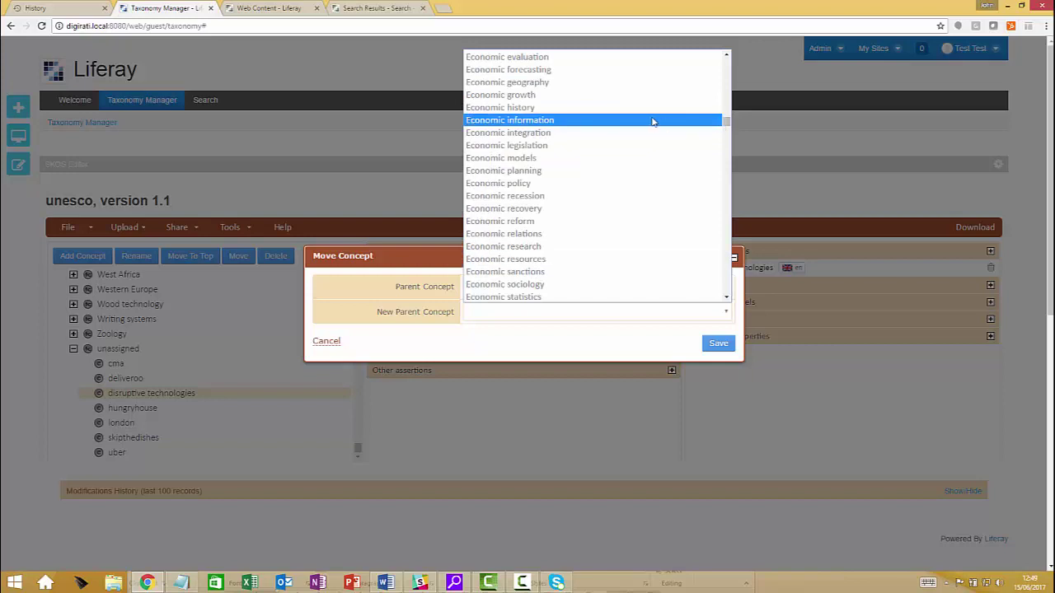
scroll(640, 124, up, 9)
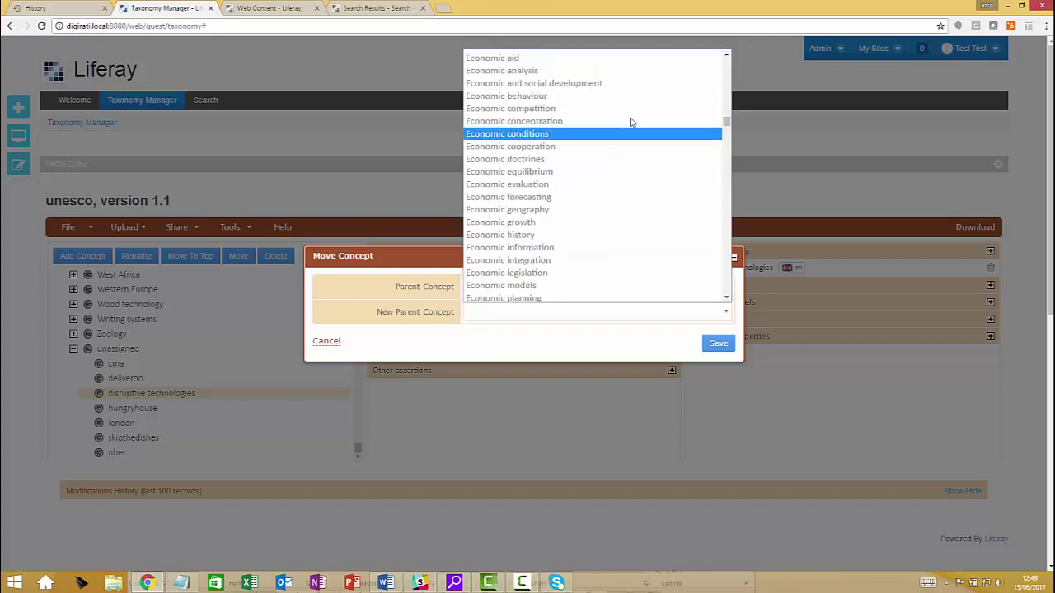
click(558, 273)
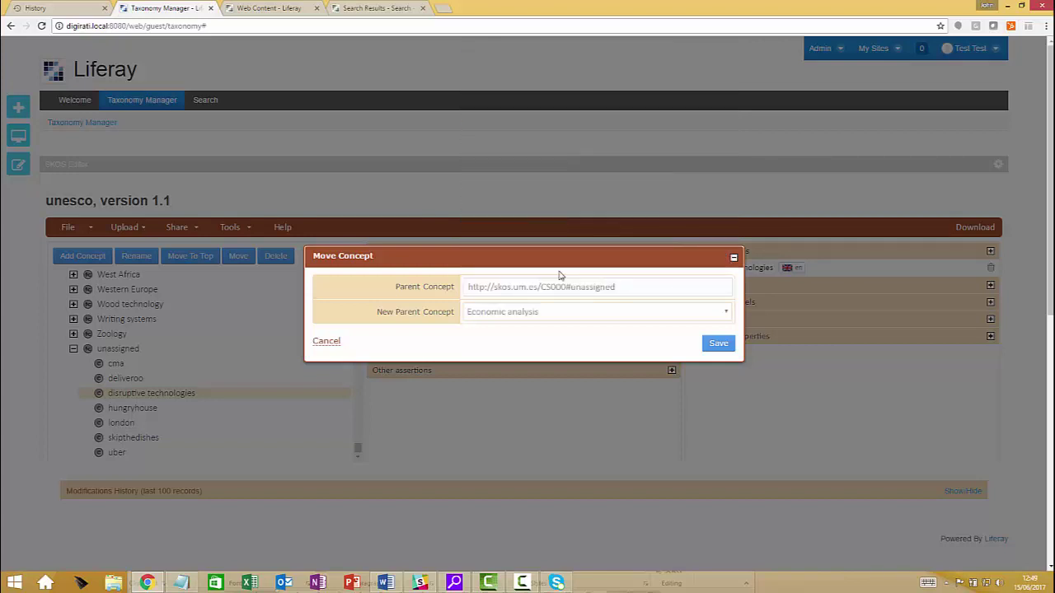
click(717, 345)
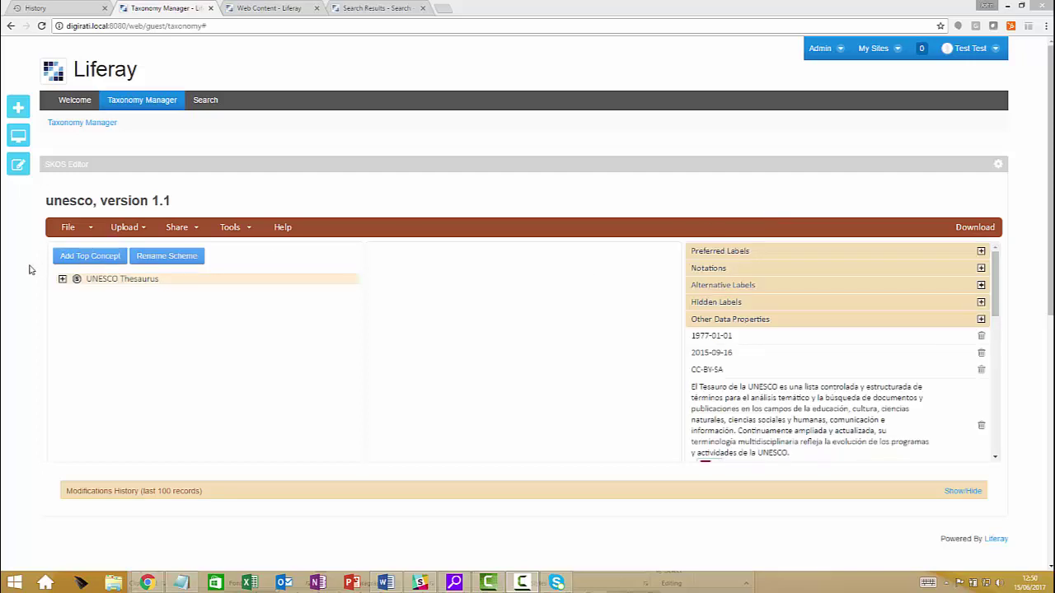
Step: Expand Economics, Economic research and Economic analysis in the UNESCO Thesaurus and inspect the assertions of "disruptive technologies"
click(63, 281)
click(62, 281)
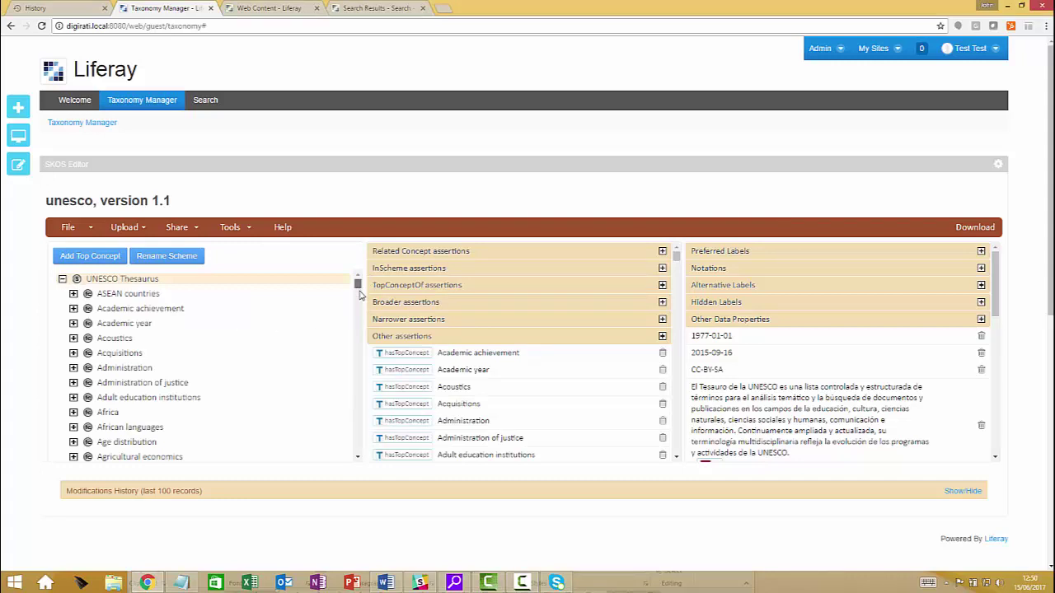
drag(357, 284, 359, 329)
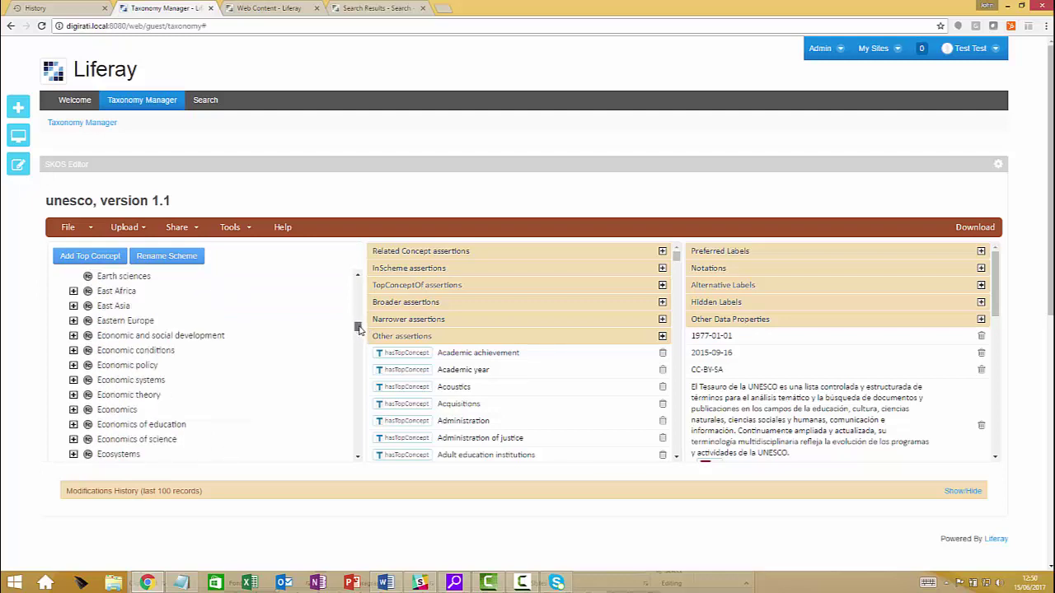
click(73, 410)
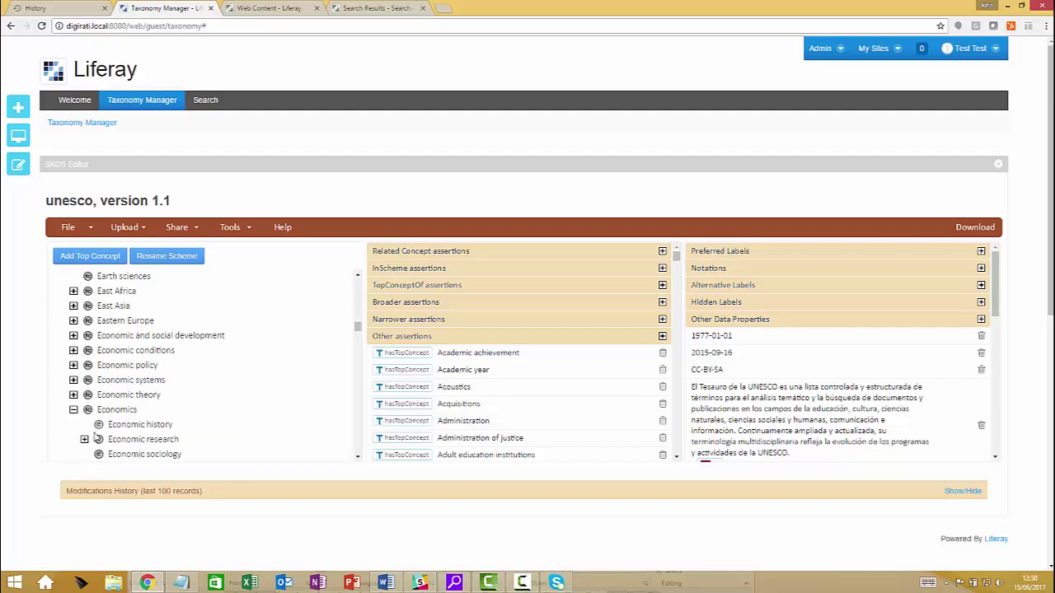
click(84, 439)
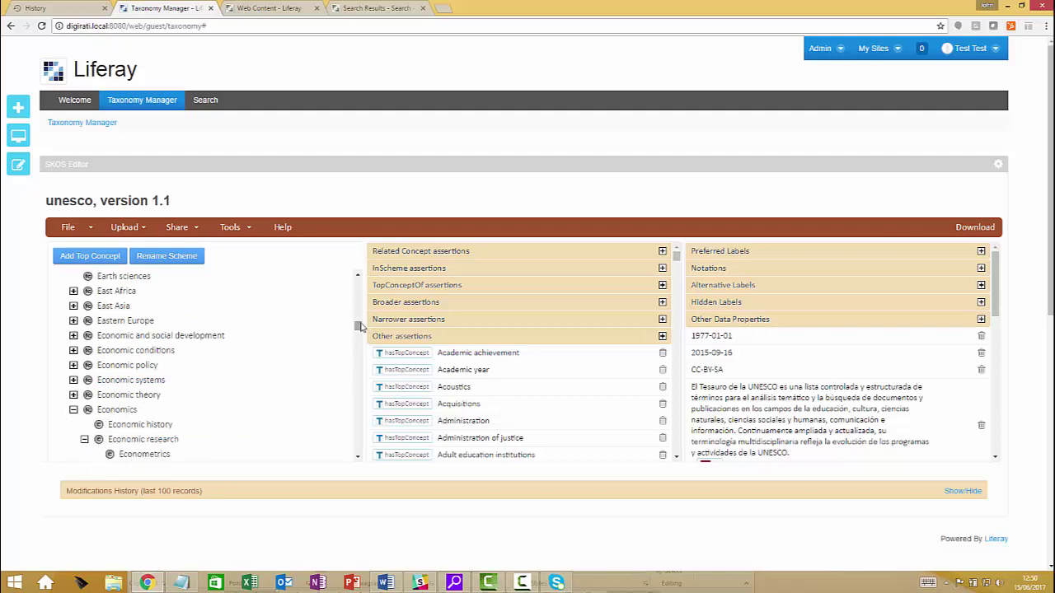
drag(360, 329, 359, 328)
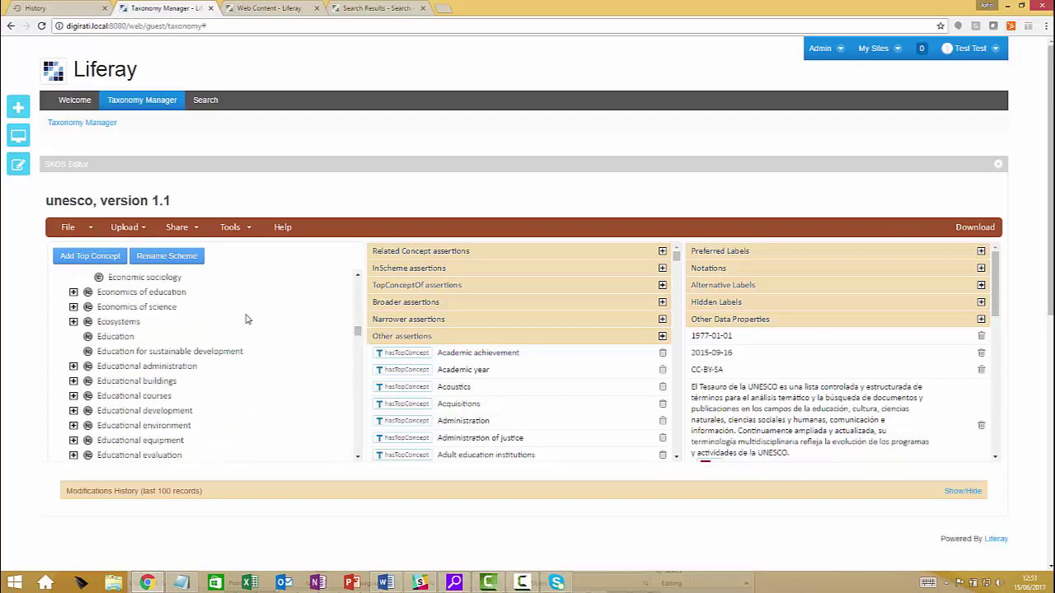
scroll(246, 319, up, 3)
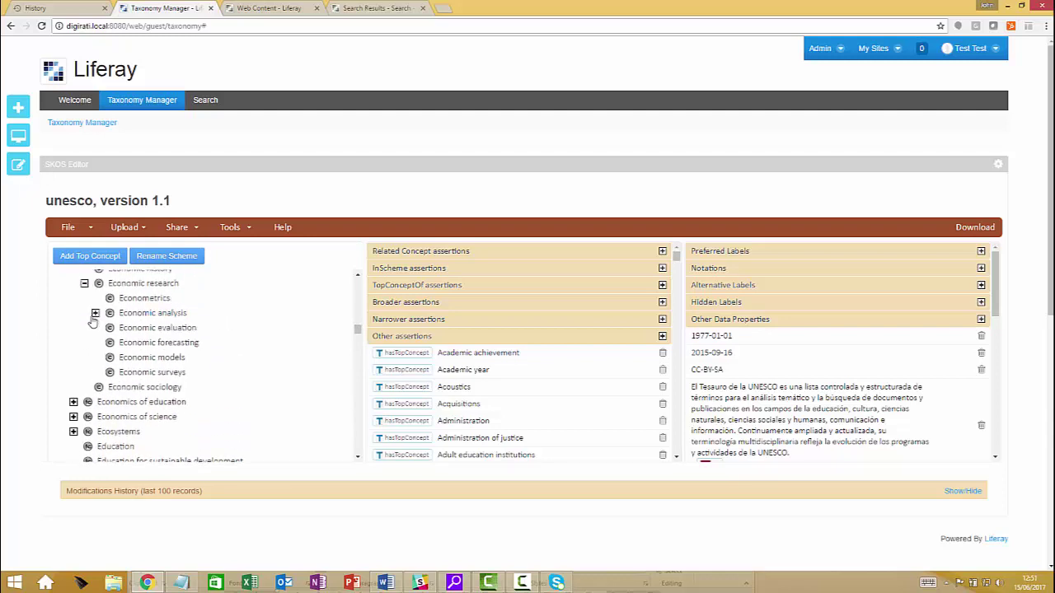
click(96, 314)
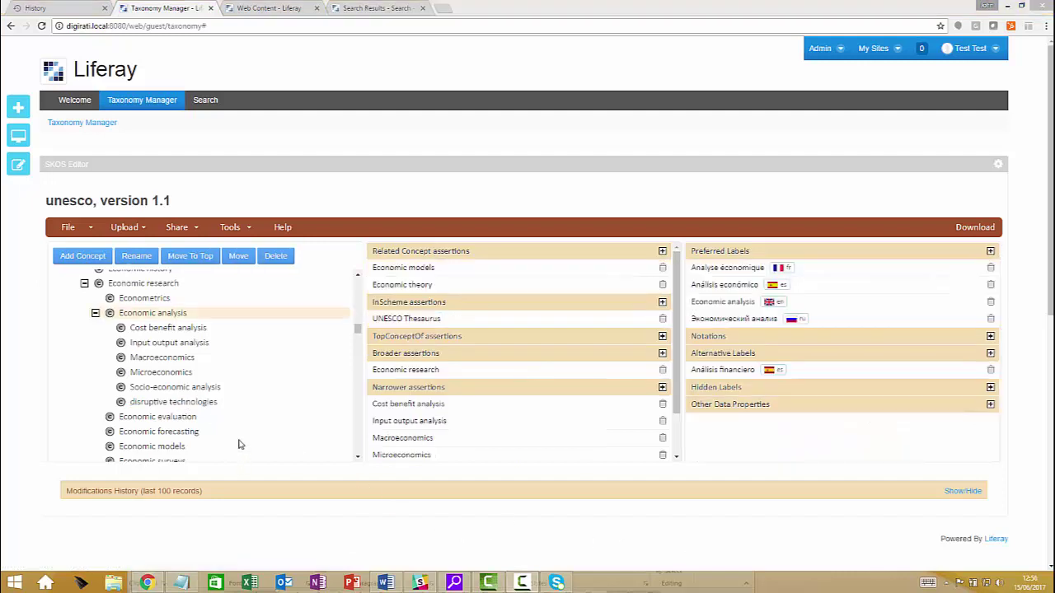
click(202, 403)
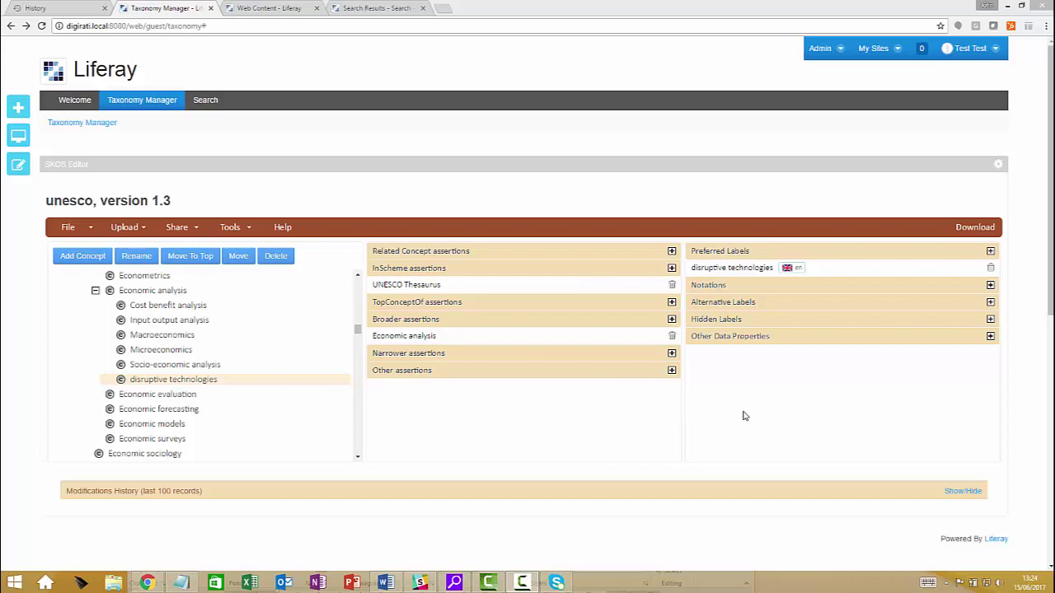
Step: On the site's Search page, replace the keyword with the suggested concept "disruptive technologies" and run the search
click(380, 10)
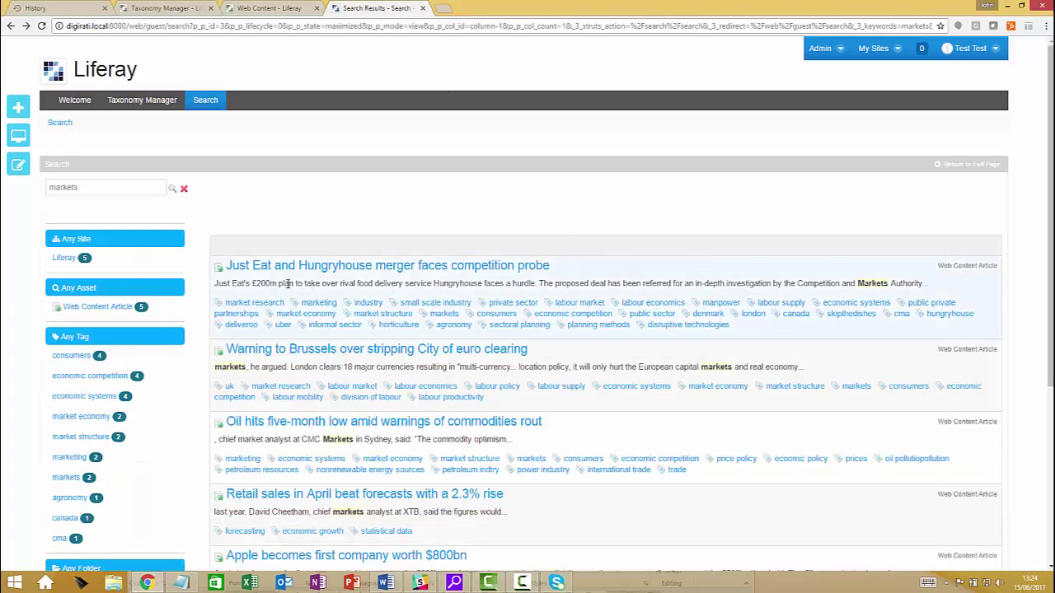
double_click(101, 187)
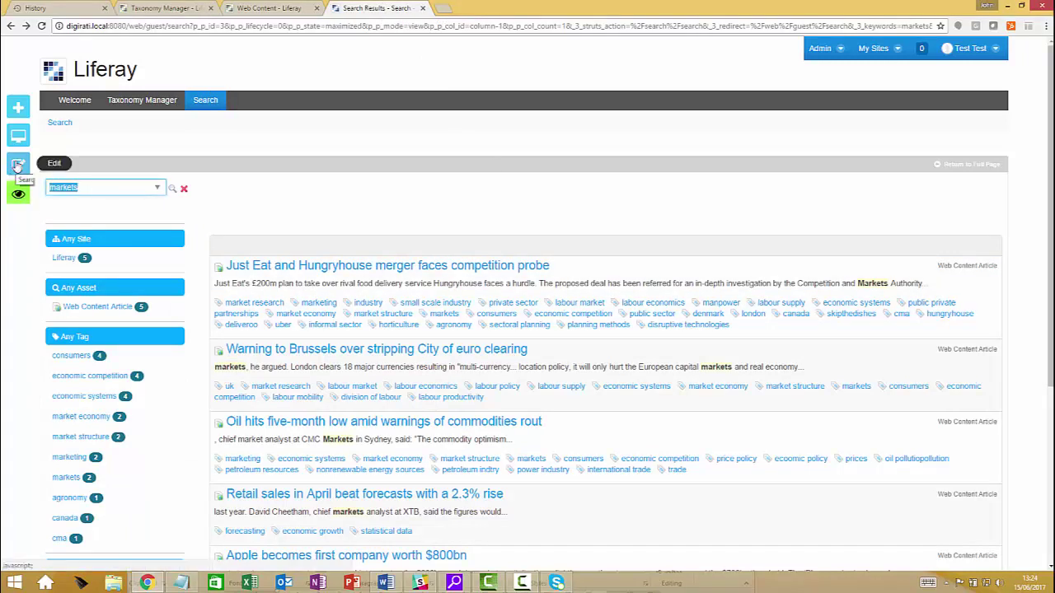
text(di)
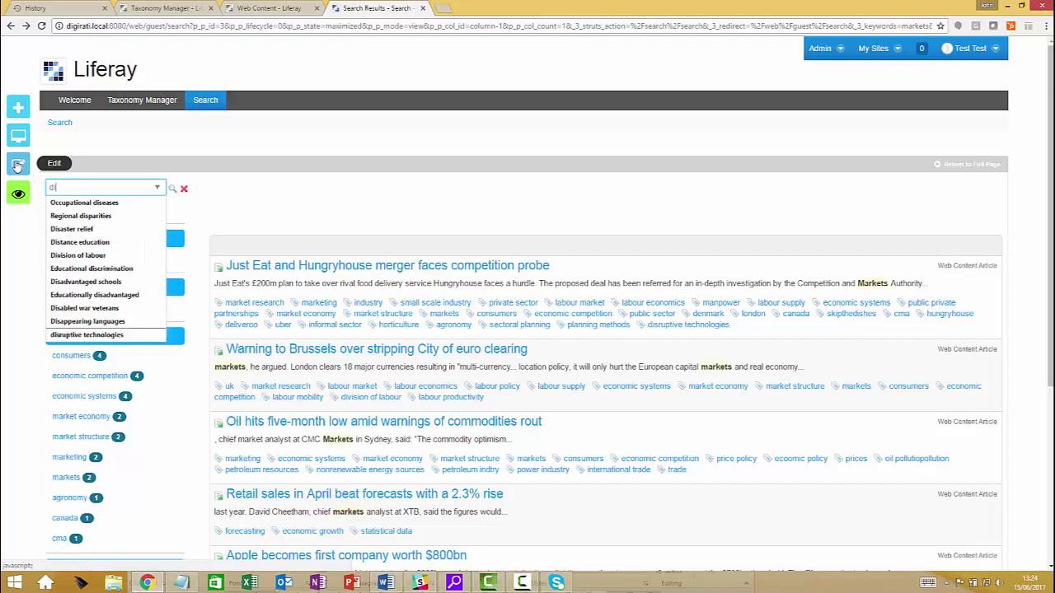
text(st)
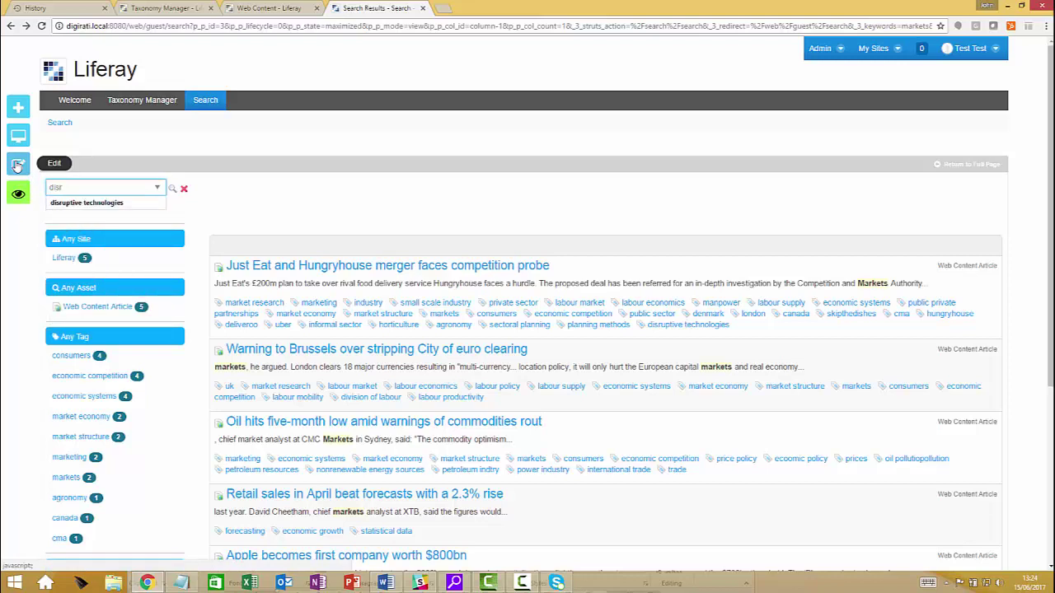
click(132, 203)
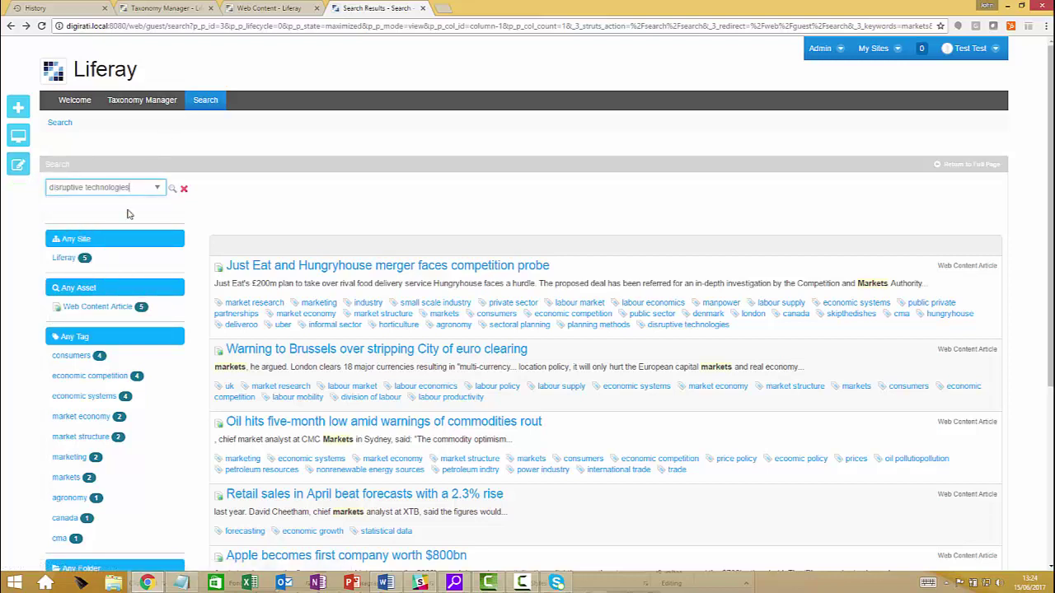
click(172, 190)
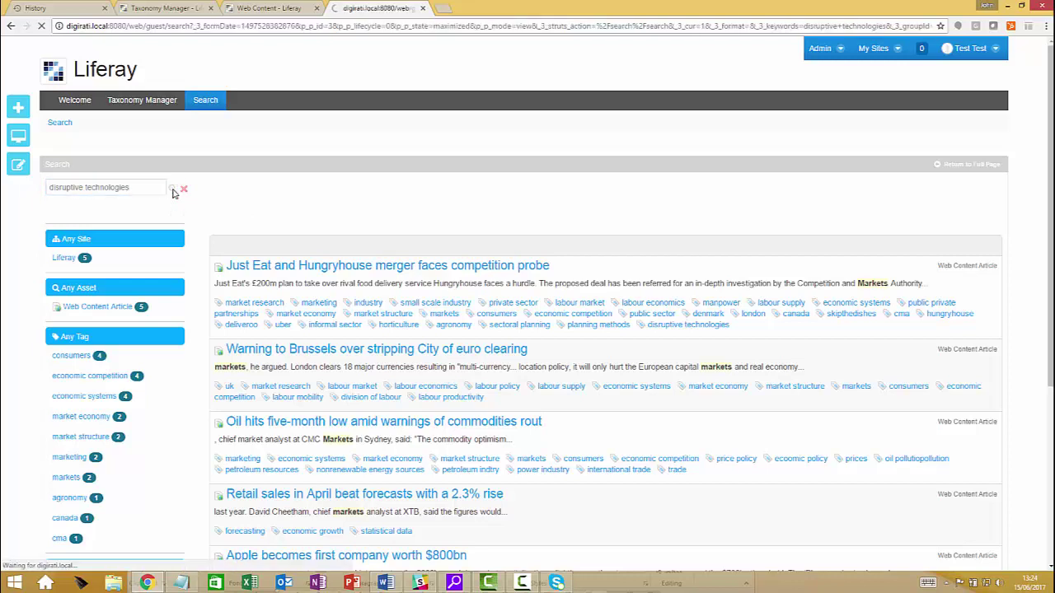